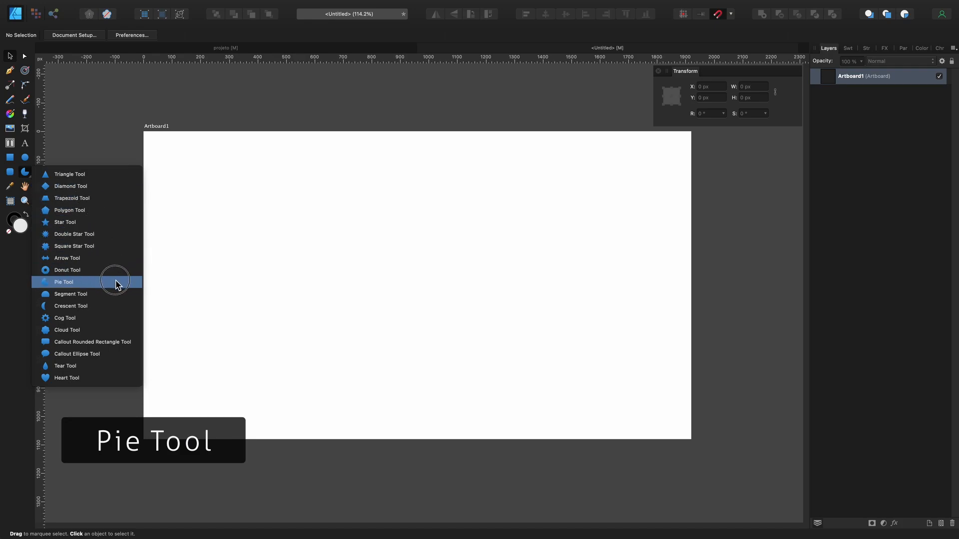
# Step: Draw a circular pie about 486 px wide near the artboard's middle, with a start angle of 0° and an end angle of 9°
pyautogui.click(116, 282)
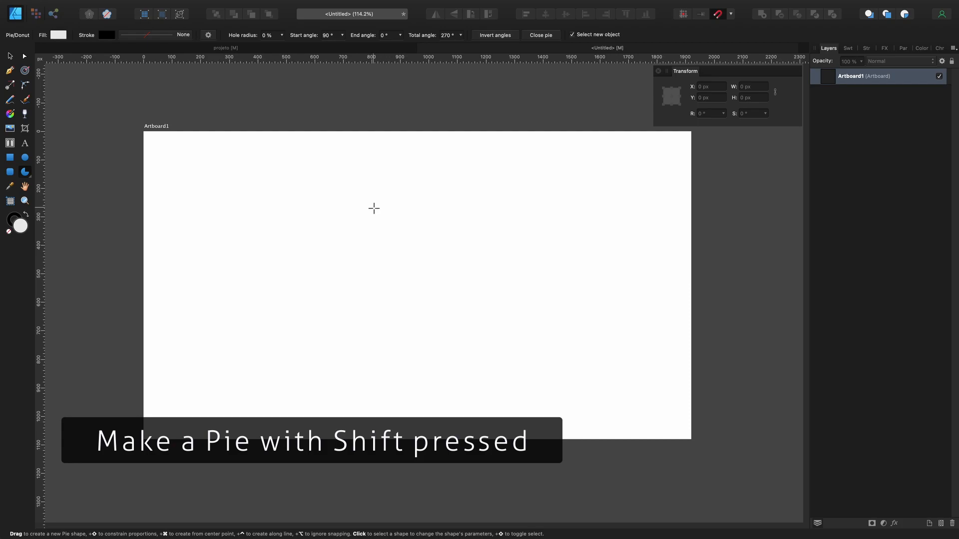
pyautogui.moveTo(371, 207); pyautogui.dragTo(499, 355)
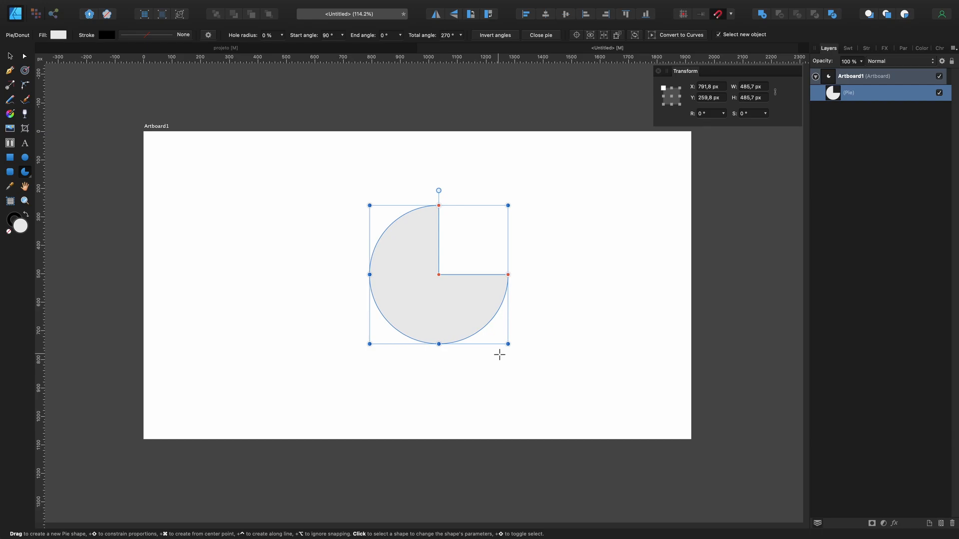
pyautogui.click(335, 36)
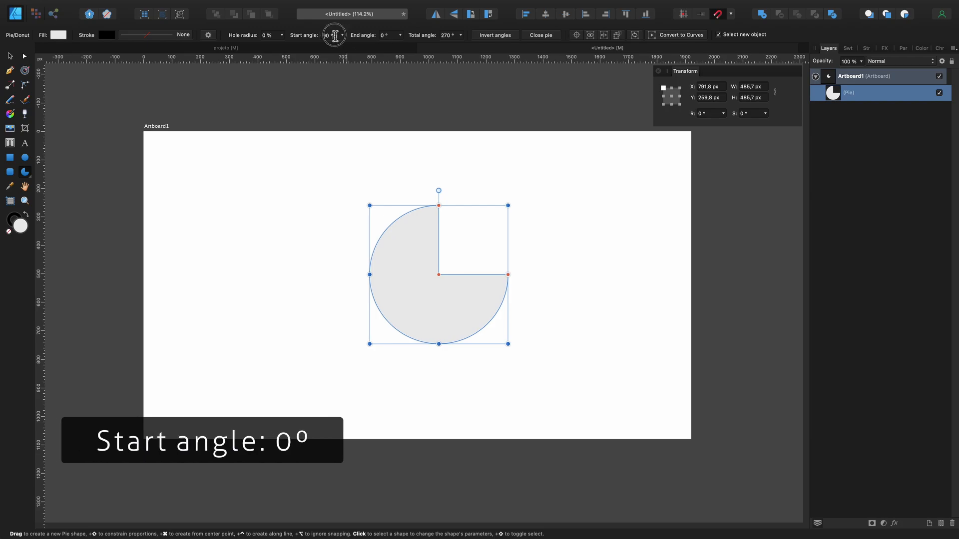
pyautogui.write('0')
pyautogui.press('Return')
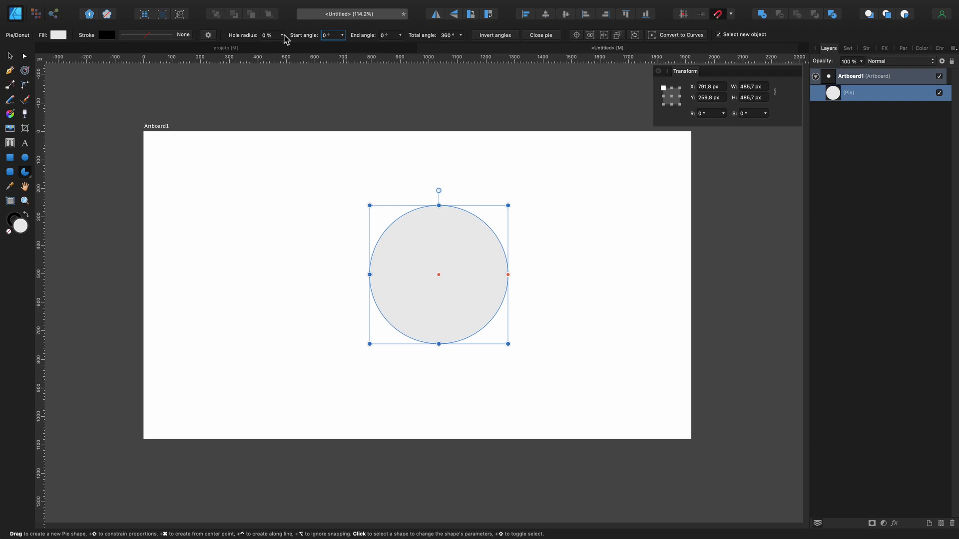
pyautogui.click(391, 35)
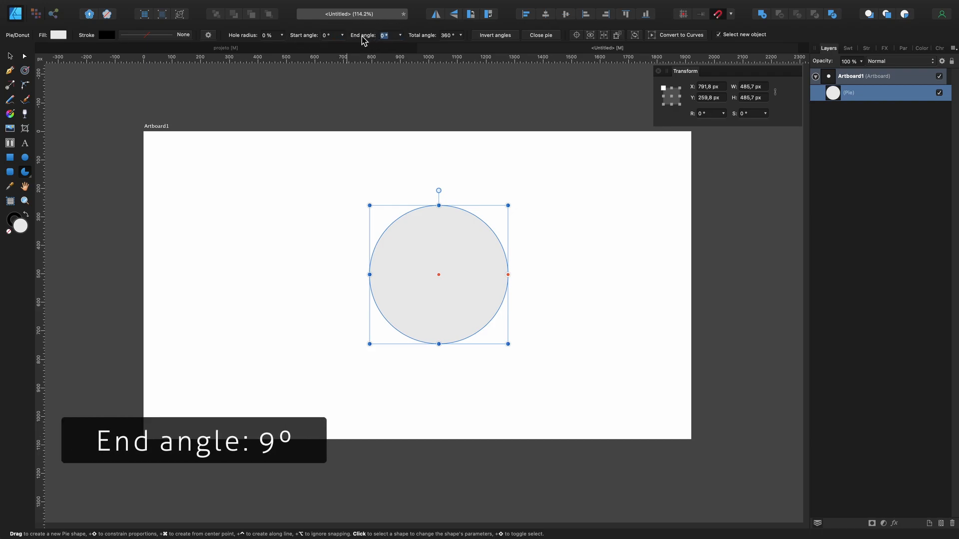
pyautogui.write('9')
pyautogui.press('Return')
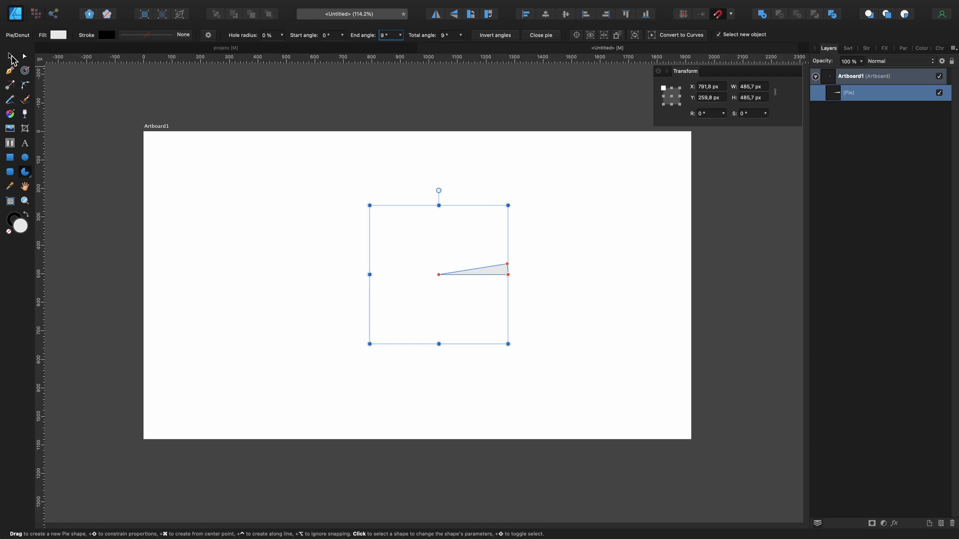
# Step: Convert the narrow pie wedge to curves
pyautogui.click(10, 57)
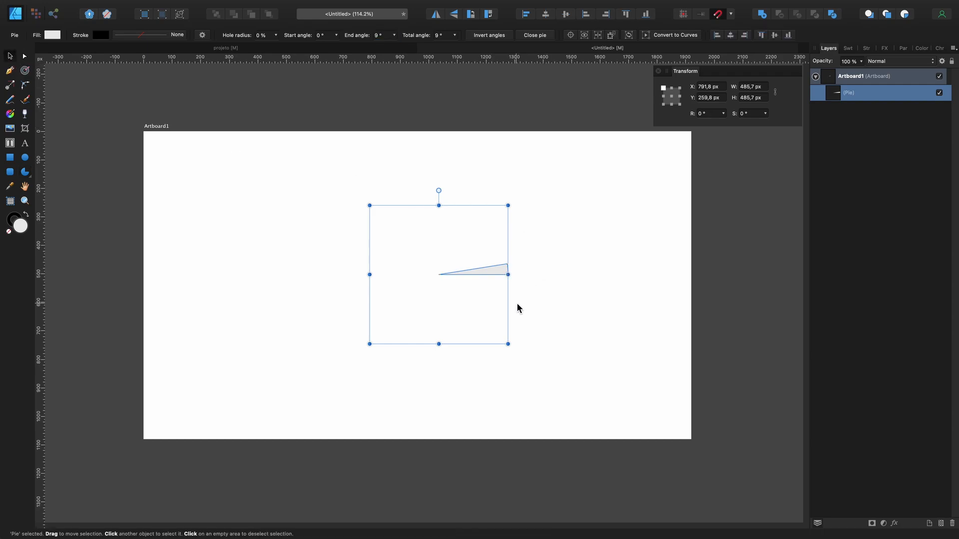
pyautogui.rightClick(496, 273)
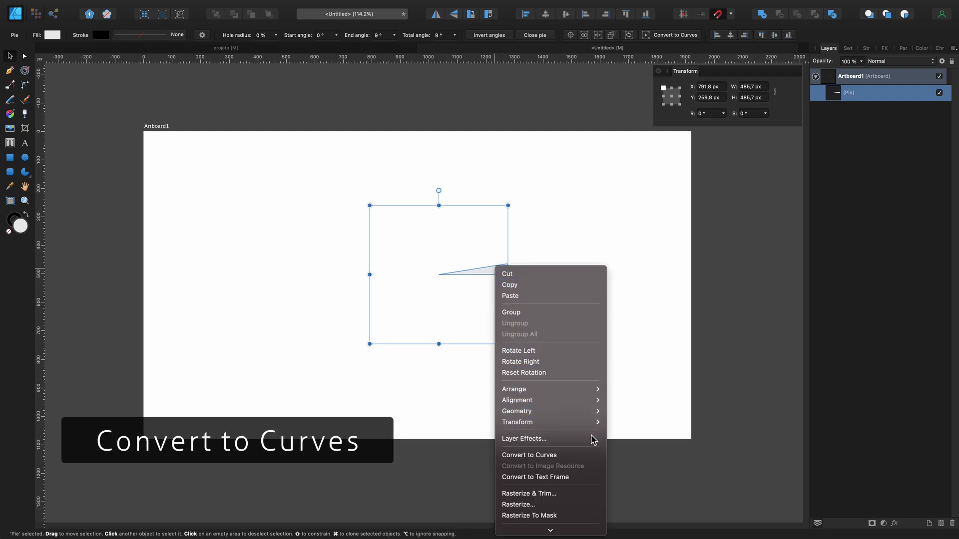
pyautogui.click(601, 456)
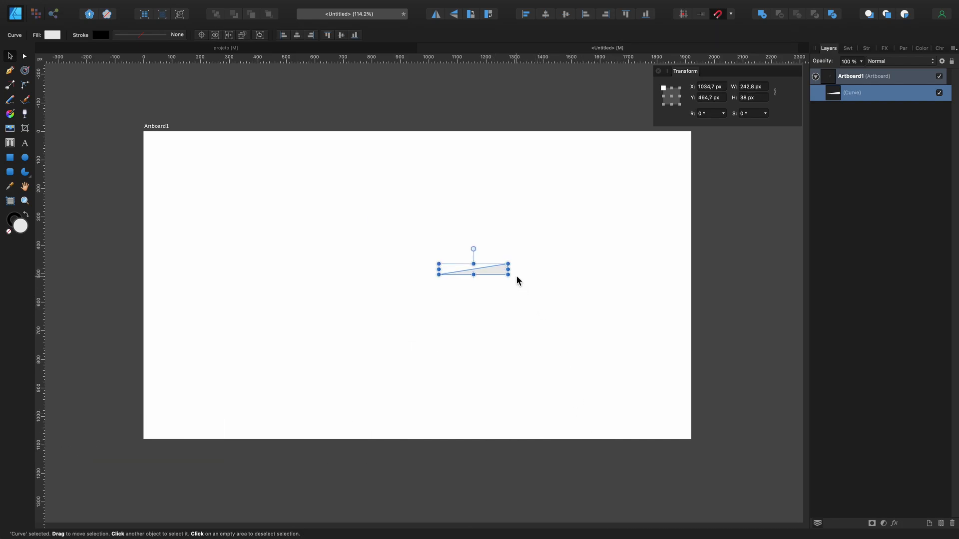
# Step: Enlarge the wedge proportionally to about 1217 px wide, with its tip snapped to the artboard's centre
pyautogui.moveTo(509, 269); pyautogui.dragTo(745, 270)
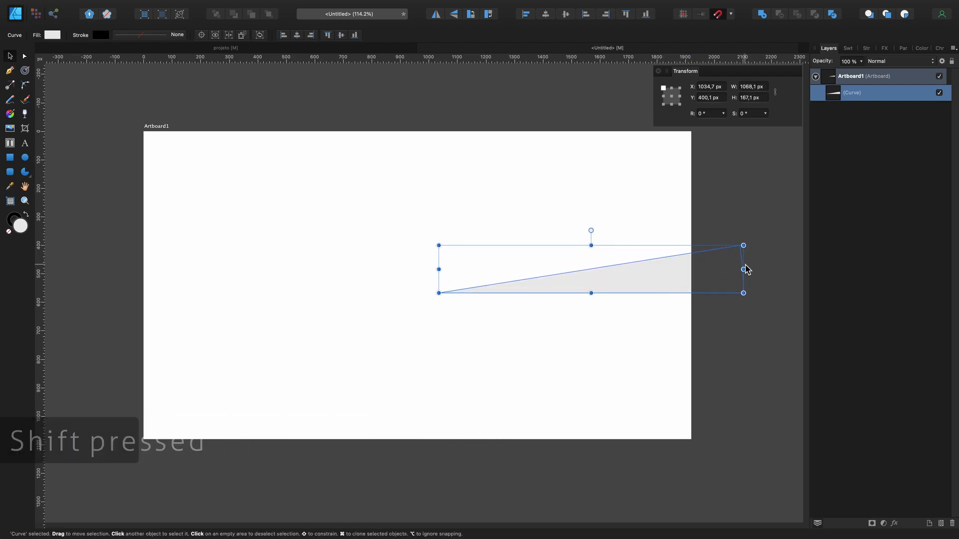
pyautogui.moveTo(691, 286); pyautogui.dragTo(665, 280)
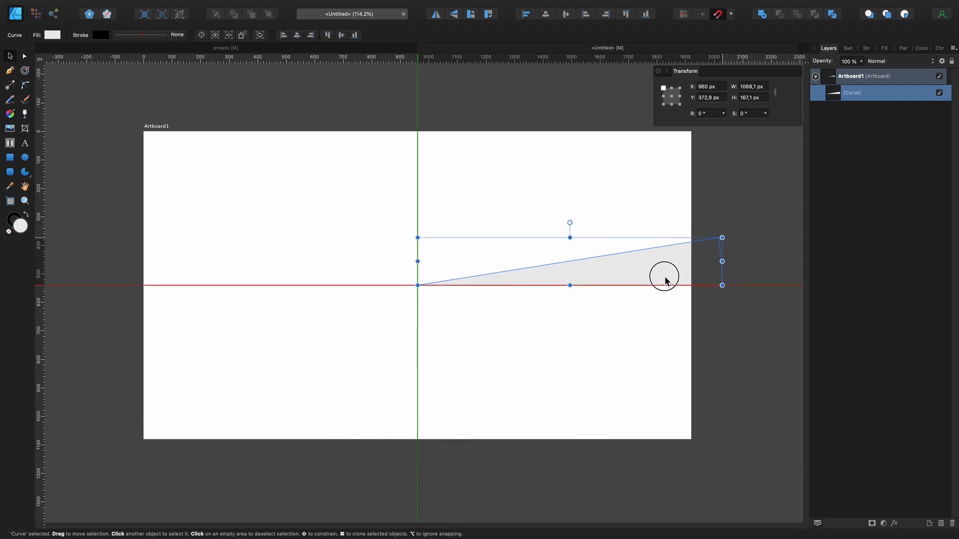
pyautogui.moveTo(665, 281); pyautogui.dragTo(666, 282)
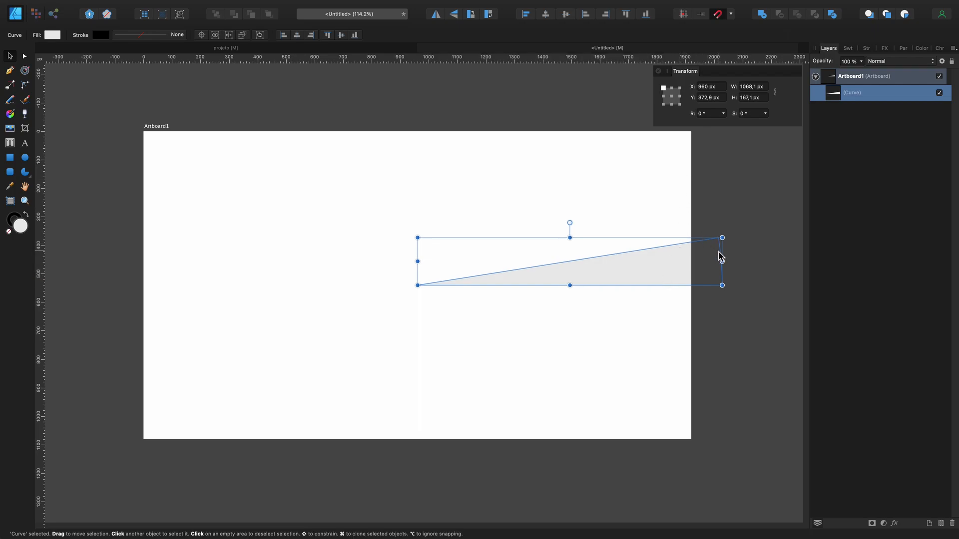
pyautogui.moveTo(722, 263); pyautogui.dragTo(765, 261)
pyautogui.moveTo(702, 272); pyautogui.dragTo(706, 270)
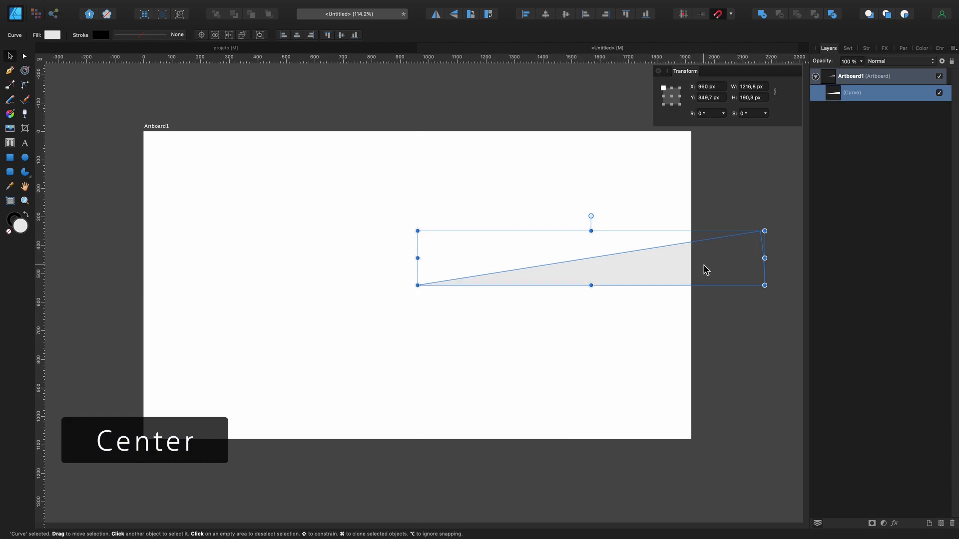
# Step: Rotate a duplicate of the wedge by 9° about a transform origin placed at its tip
pyautogui.click(201, 35)
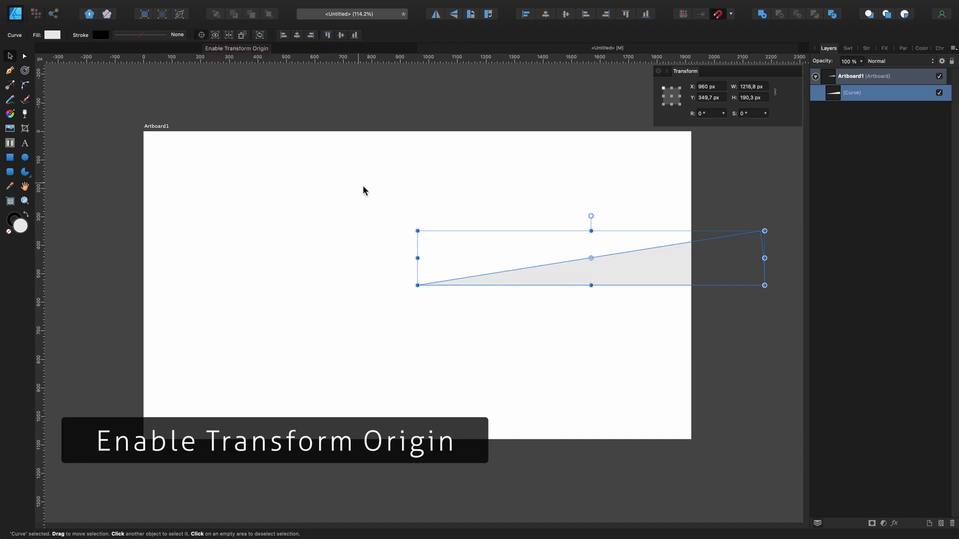
pyautogui.moveTo(592, 259); pyautogui.dragTo(419, 288)
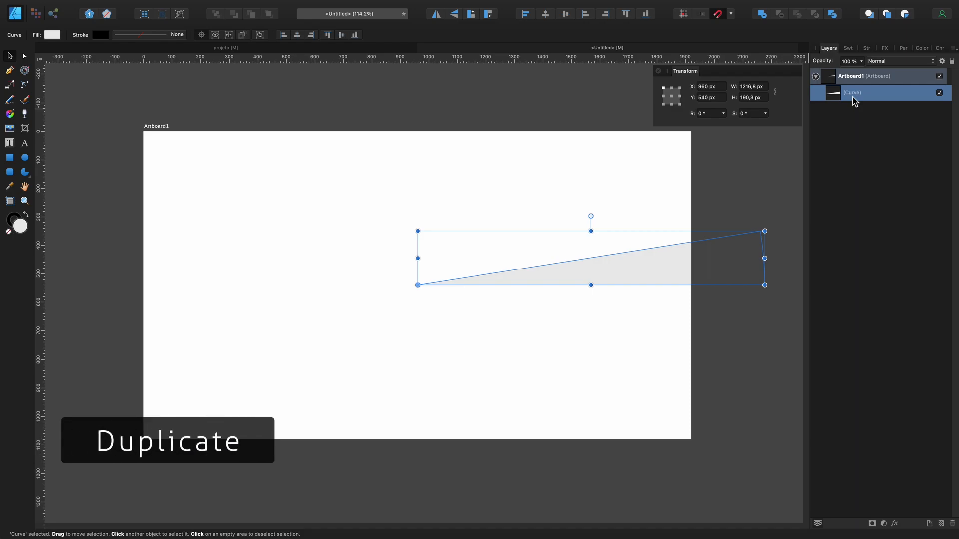
pyautogui.press('super+j')
pyautogui.click(707, 114)
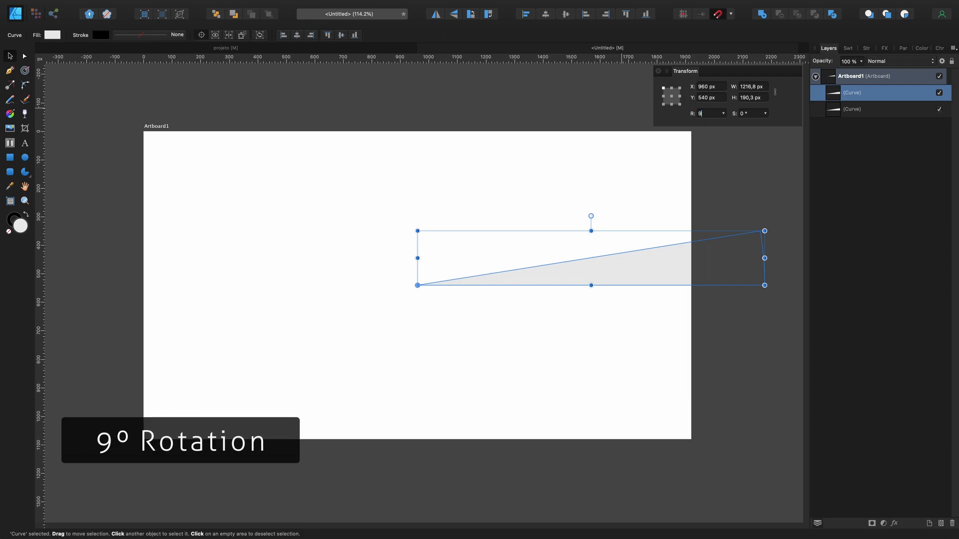
pyautogui.write('9')
pyautogui.press('Return')
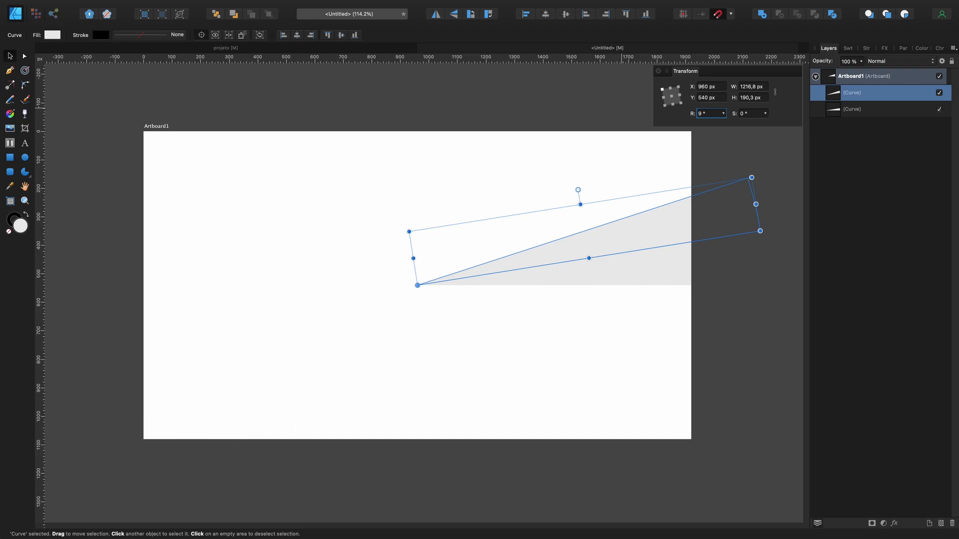
# Step: Power Duplicate the rotated wedge repeatedly in 9° increments until the wedges fill the whole circle, and clear the selection
pyautogui.press('super+j')
pyautogui.press('super+j')
pyautogui.press('super+j')
pyautogui.press('super+j')
pyautogui.press('super+j')
pyautogui.press('super+j')
pyautogui.press('super+j')
pyautogui.press('super+j')
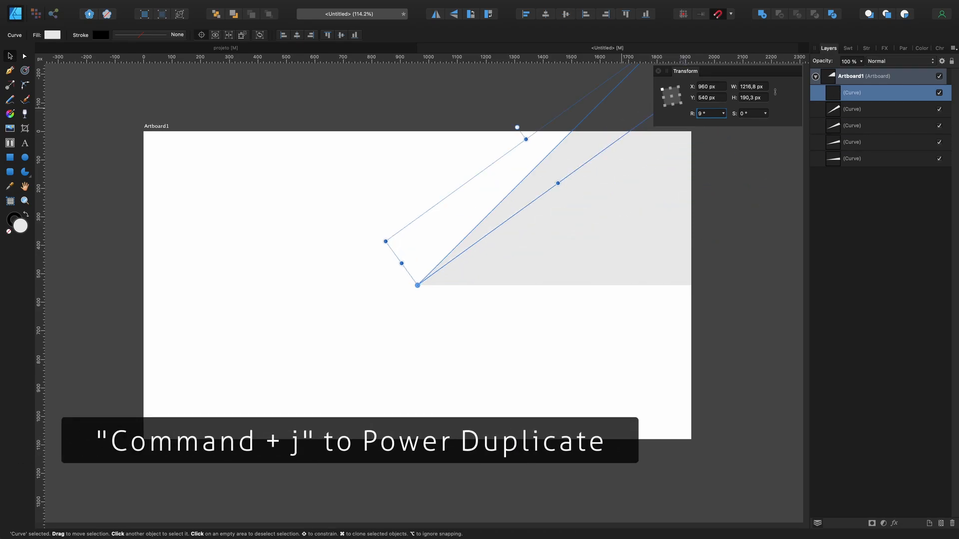
pyautogui.press('super+j')
pyautogui.press('super+j')
pyautogui.press('super+j')
pyautogui.press('super+j')
pyautogui.press('super+j')
pyautogui.press('super+j')
pyautogui.press('super+j')
pyautogui.press('super+j')
pyautogui.press('super+j')
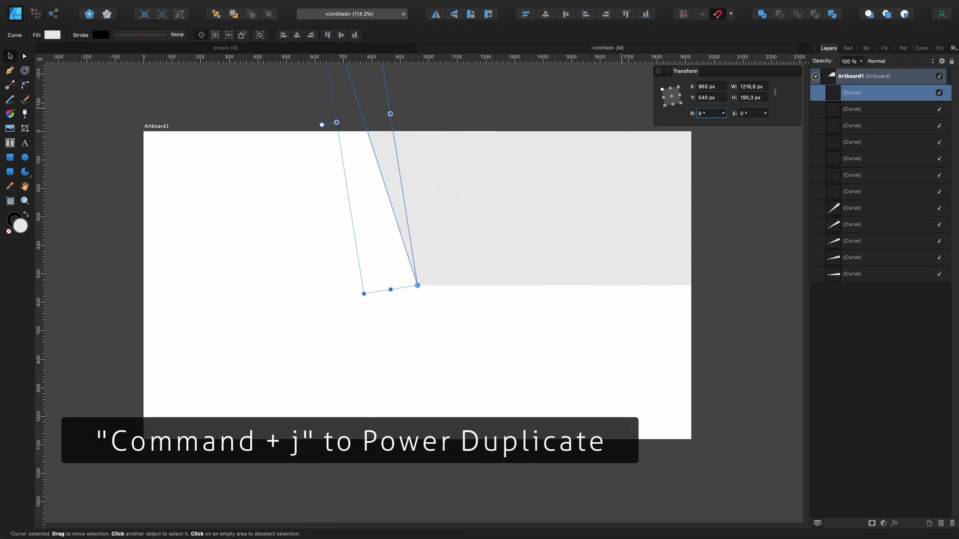
pyautogui.press('super+j')
pyautogui.press('super+j')
pyautogui.press('super+j')
pyautogui.press('super+j')
pyautogui.press('super+j')
pyautogui.press('super+j')
pyautogui.press('super+j')
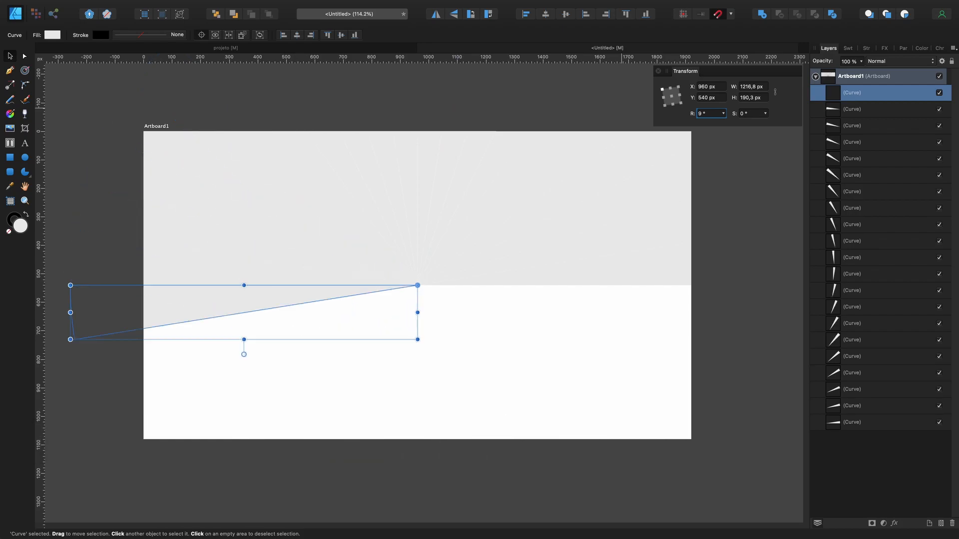
pyautogui.press('super+j')
pyautogui.press('super+j')
pyautogui.press('super+j')
pyautogui.press('super+j')
pyautogui.press('super+j')
pyautogui.press('super+j')
pyautogui.press('super+j')
pyautogui.press('super+j')
pyautogui.press('super+j')
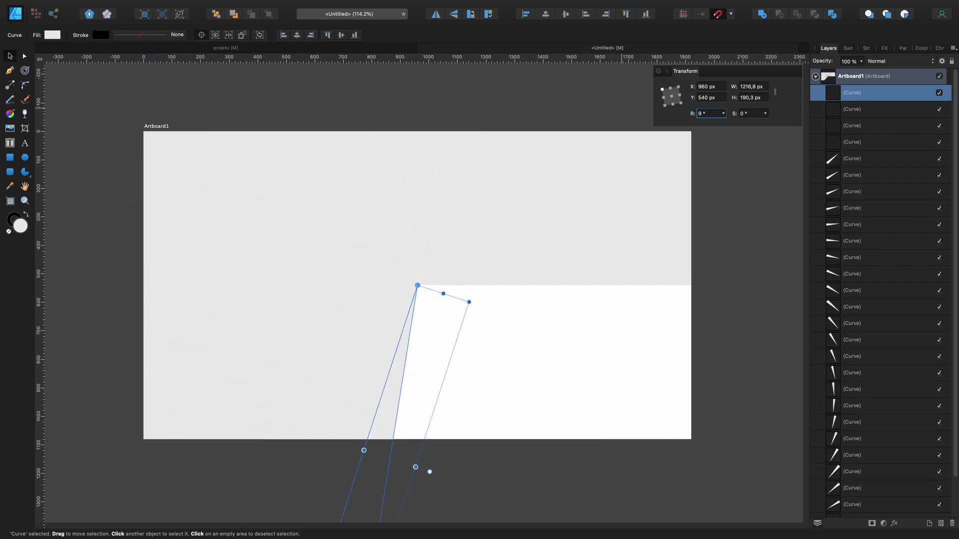
pyautogui.press('super+j')
pyautogui.press('super+j')
pyautogui.press('super+j')
pyautogui.press('super+j')
pyautogui.press('super+j')
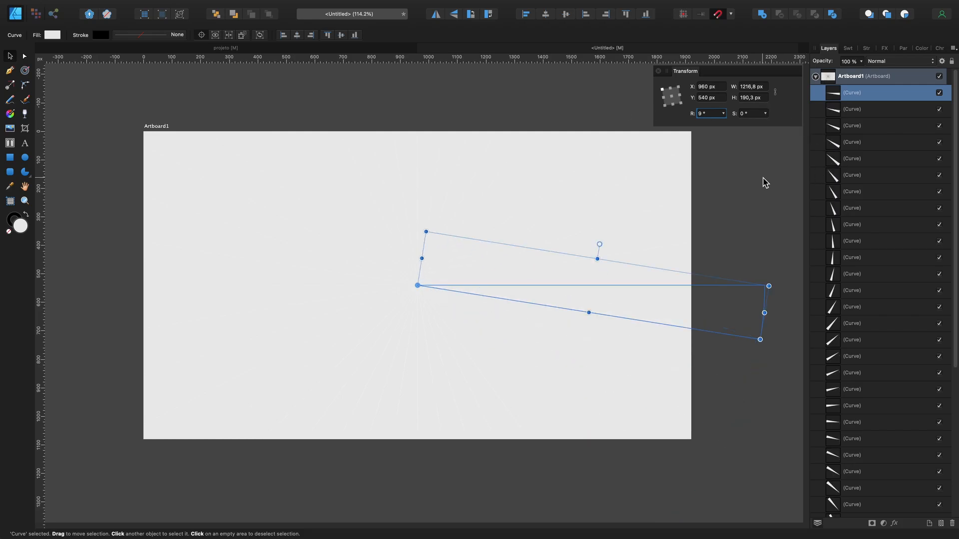
pyautogui.click(764, 179)
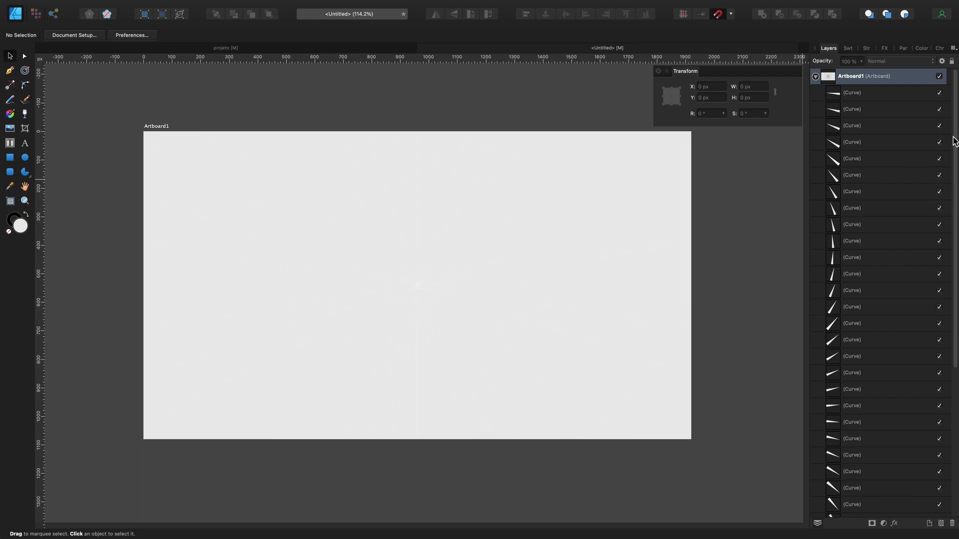
# Step: Select every second wedge curve in the layer stack, starting with the topmost one
pyautogui.scroll(-10, 867, 212)
pyautogui.scroll(10, 869, 213)
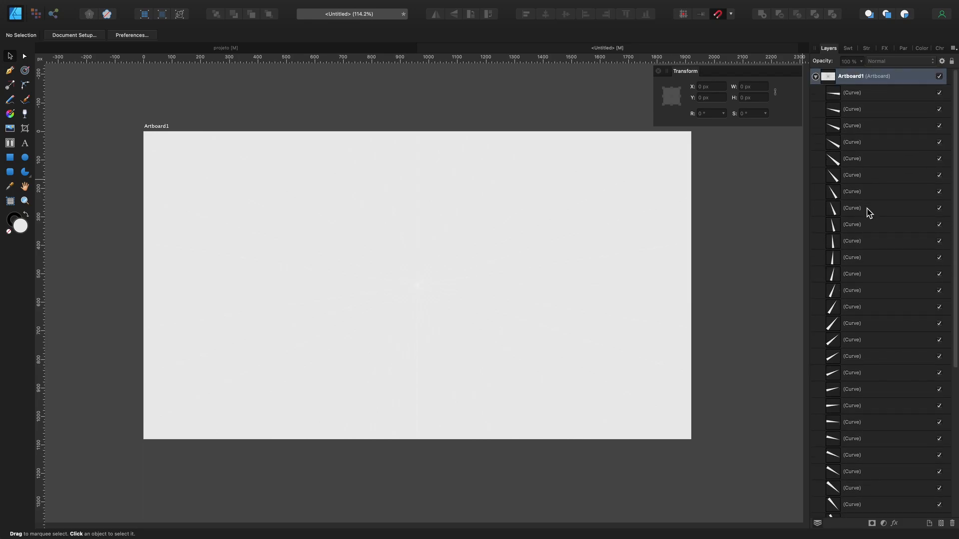
pyautogui.click(859, 98)
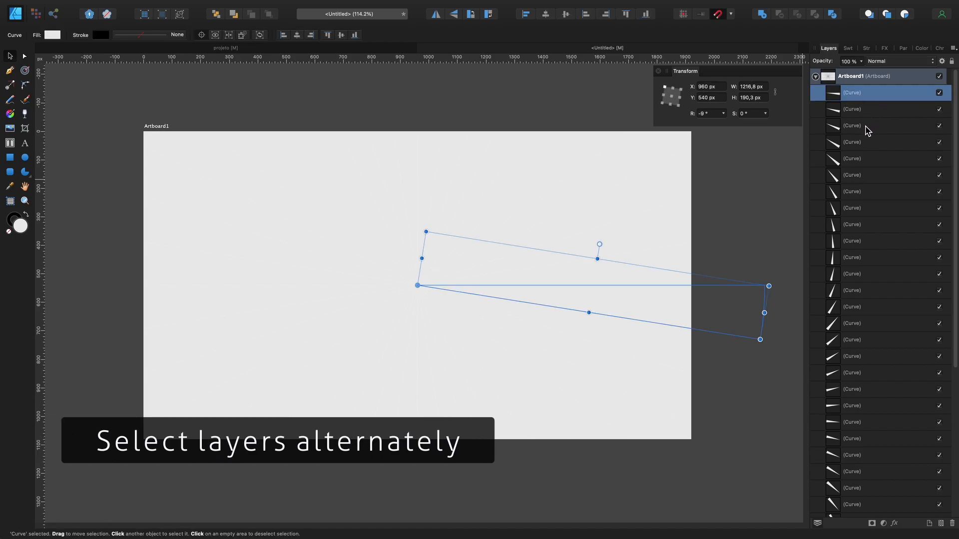
pyautogui.keyDown('super'); pyautogui.click(867, 126); pyautogui.keyUp('super')
pyautogui.keyDown('super'); pyautogui.click(859, 158); pyautogui.keyUp('super')
pyautogui.keyDown('super'); pyautogui.click(859, 192); pyautogui.keyUp('super')
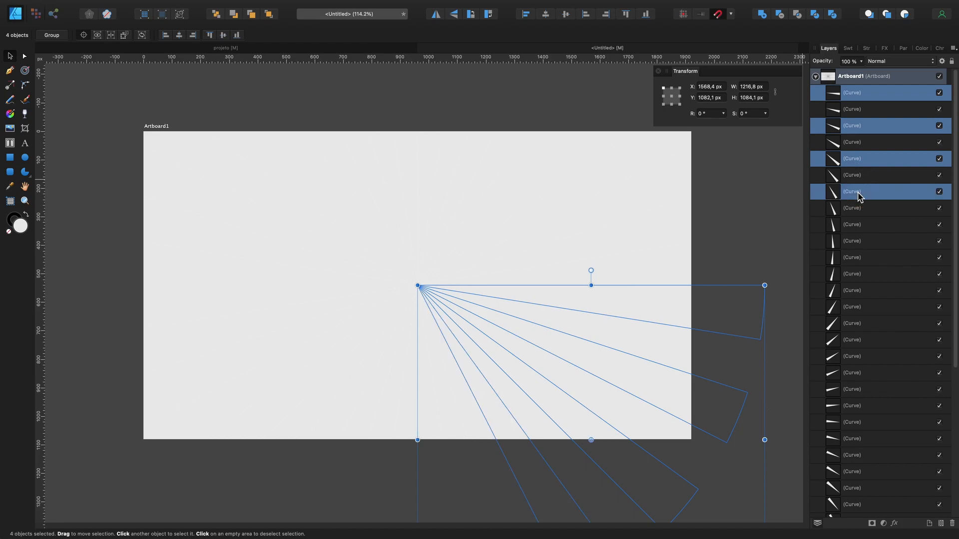
pyautogui.keyDown('super'); pyautogui.click(858, 224); pyautogui.keyUp('super')
pyautogui.keyDown('super'); pyautogui.click(855, 259); pyautogui.keyUp('super')
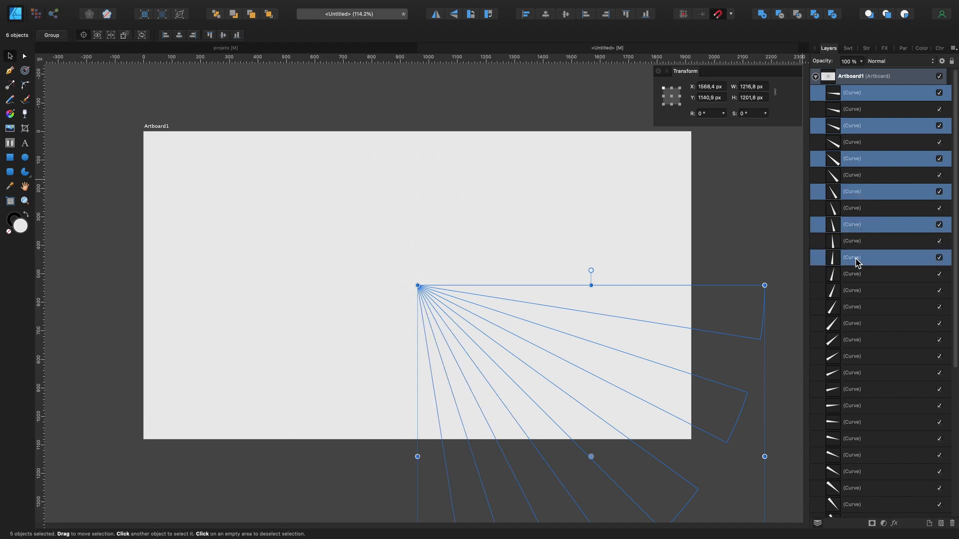
pyautogui.keyDown('super'); pyautogui.click(855, 292); pyautogui.keyUp('super')
pyautogui.scroll(-5, 855, 300)
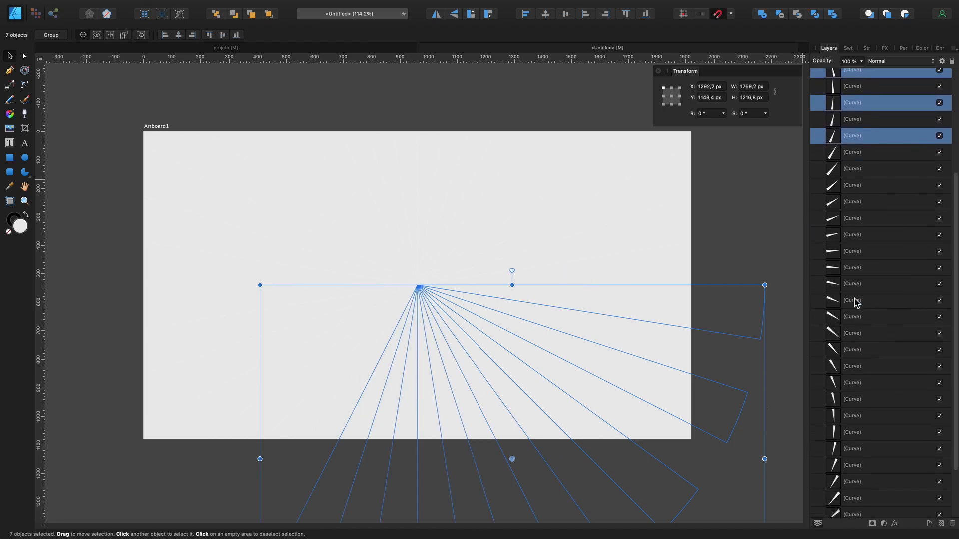
pyautogui.keyDown('super'); pyautogui.click(859, 170); pyautogui.keyUp('super')
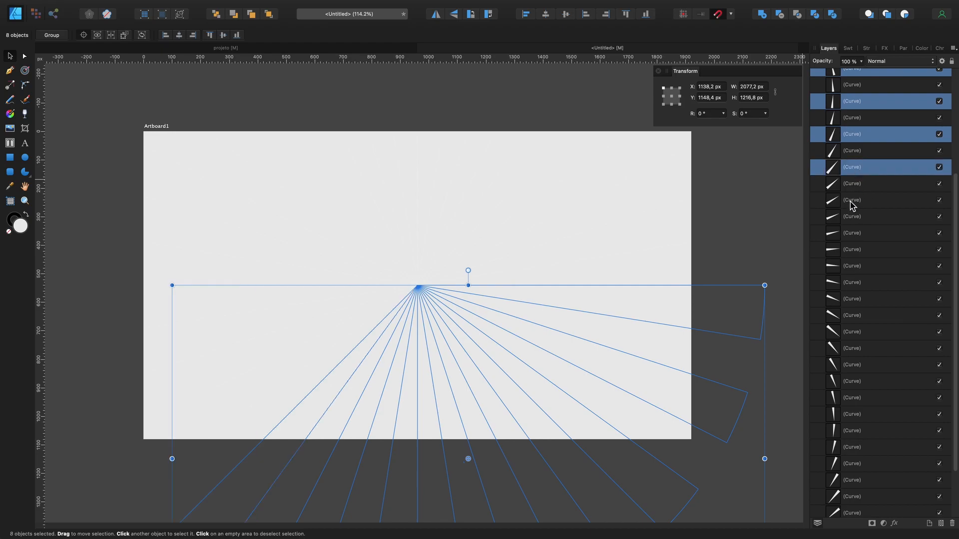
pyautogui.keyDown('super'); pyautogui.click(852, 202); pyautogui.keyUp('super')
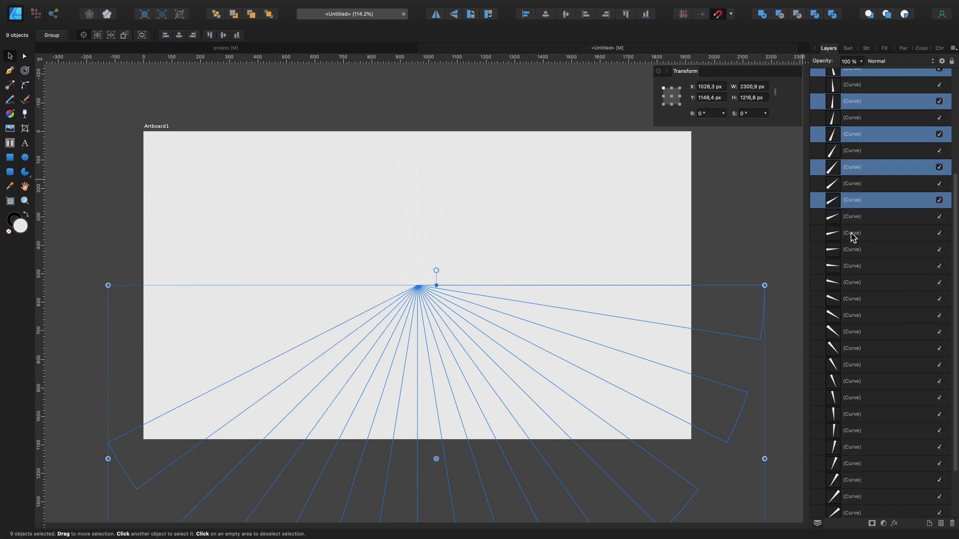
pyautogui.keyDown('super'); pyautogui.click(852, 234); pyautogui.keyUp('super')
pyautogui.keyDown('super'); pyautogui.click(852, 266); pyautogui.keyUp('super')
pyautogui.keyDown('super'); pyautogui.click(852, 298); pyautogui.keyUp('super')
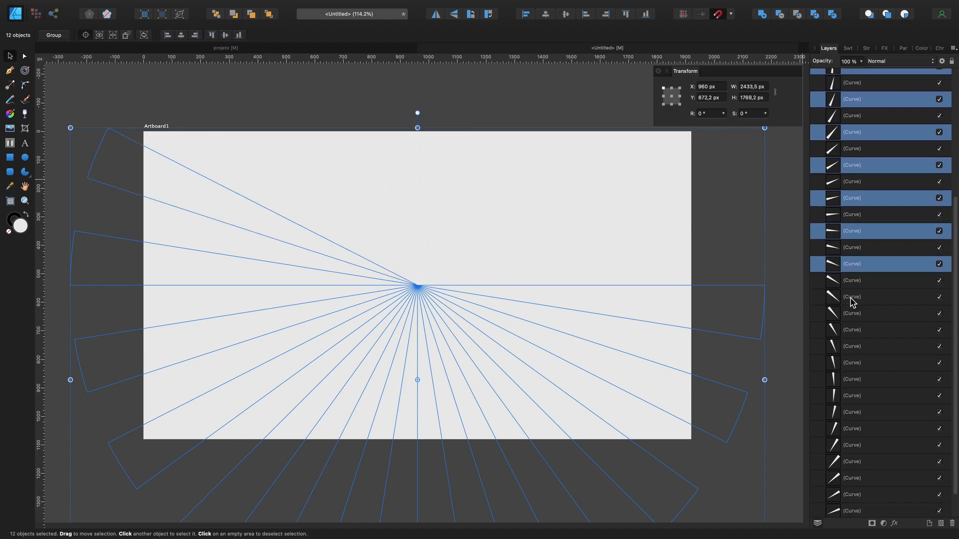
pyautogui.keyDown('super'); pyautogui.click(860, 270); pyautogui.keyUp('super')
pyautogui.keyDown('super'); pyautogui.click(852, 303); pyautogui.keyUp('super')
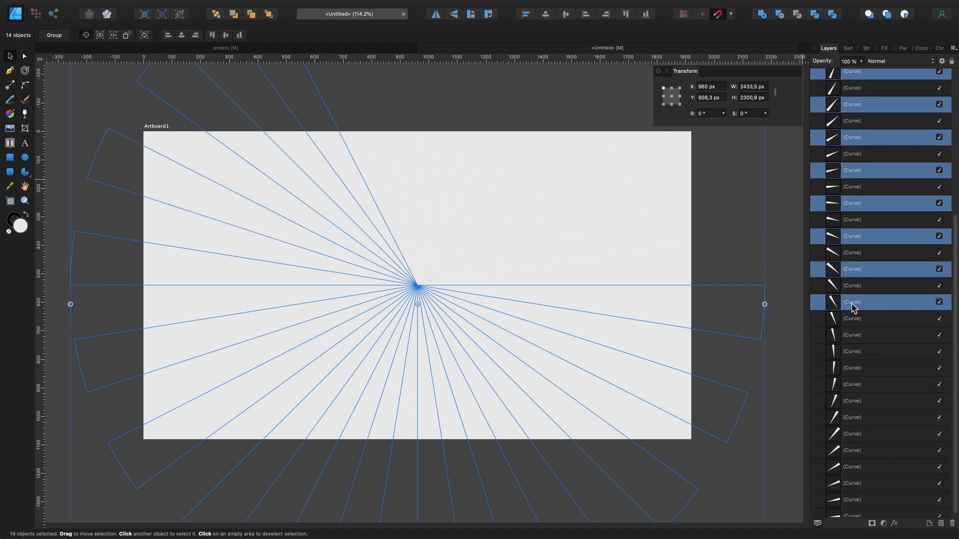
pyautogui.keyDown('super'); pyautogui.click(852, 331); pyautogui.keyUp('super')
pyautogui.keyDown('super'); pyautogui.click(854, 362); pyautogui.keyUp('super')
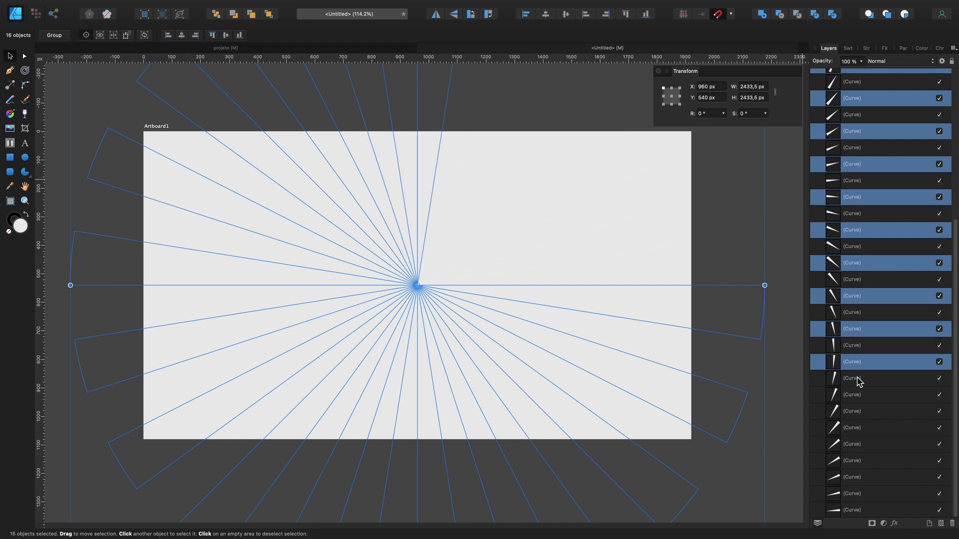
pyautogui.keyDown('super'); pyautogui.click(857, 396); pyautogui.keyUp('super')
pyautogui.keyDown('super'); pyautogui.click(862, 430); pyautogui.keyUp('super')
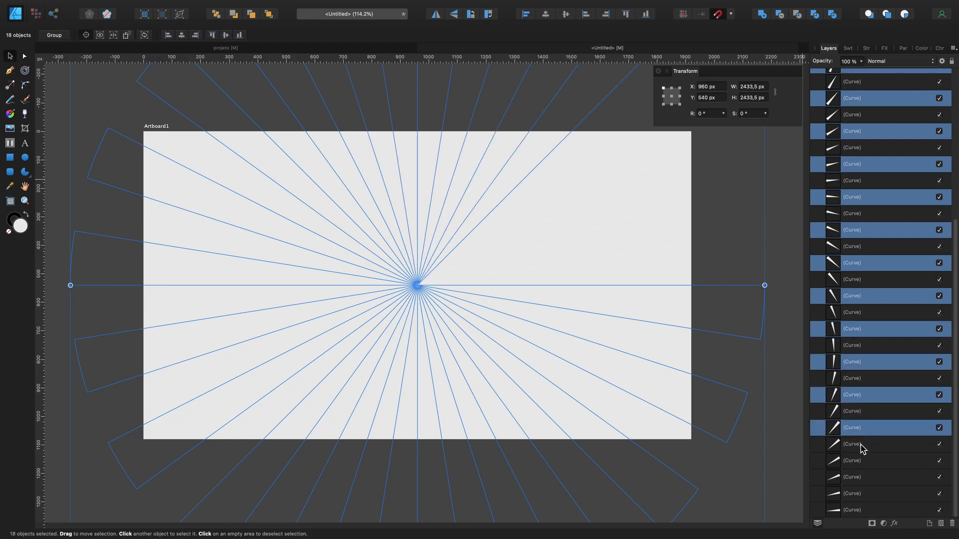
pyautogui.keyDown('super'); pyautogui.click(864, 462); pyautogui.keyUp('super')
pyautogui.keyDown('super'); pyautogui.click(865, 495); pyautogui.keyUp('super')
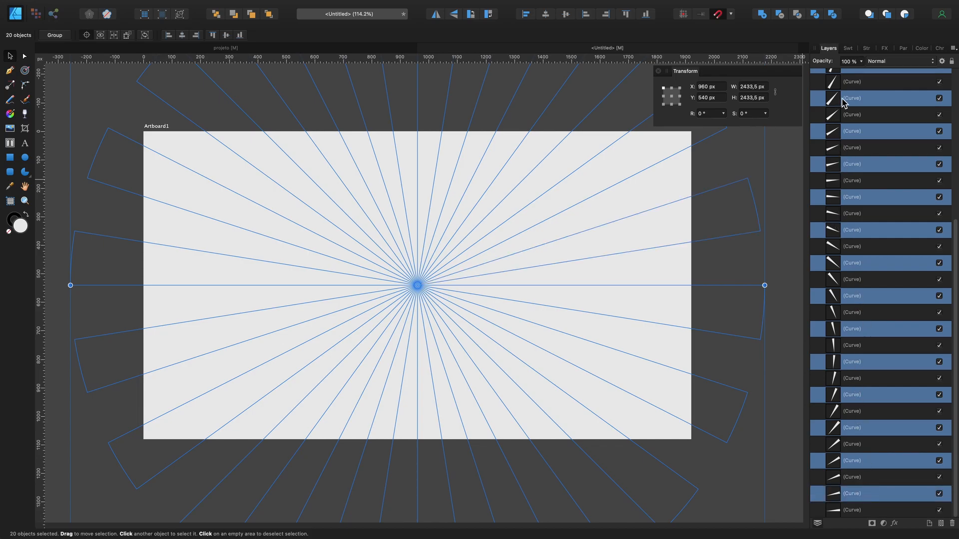
# Step: Group the selected alternate wedge curves, and collect all the remaining ungrouped wedge curves into a second group
pyautogui.rightClick(843, 103)
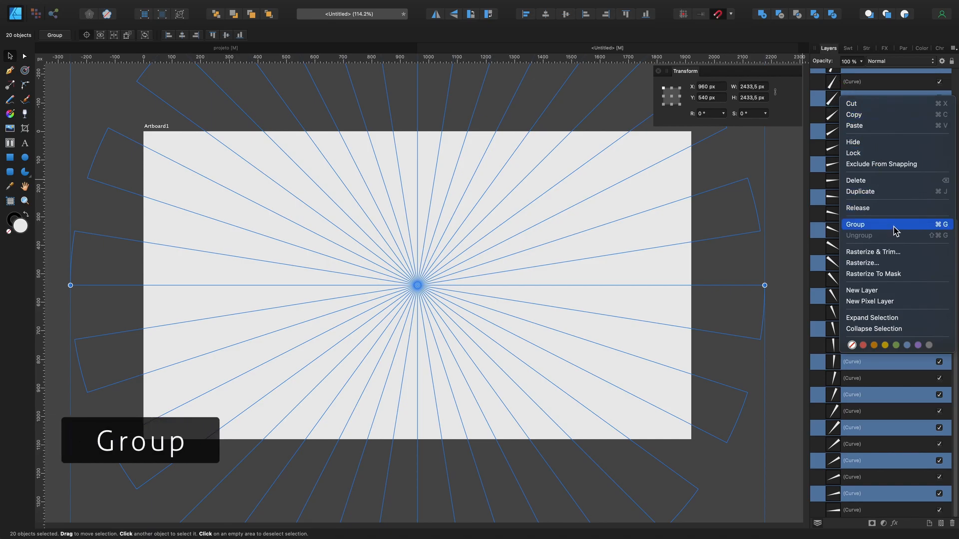
pyautogui.click(893, 228)
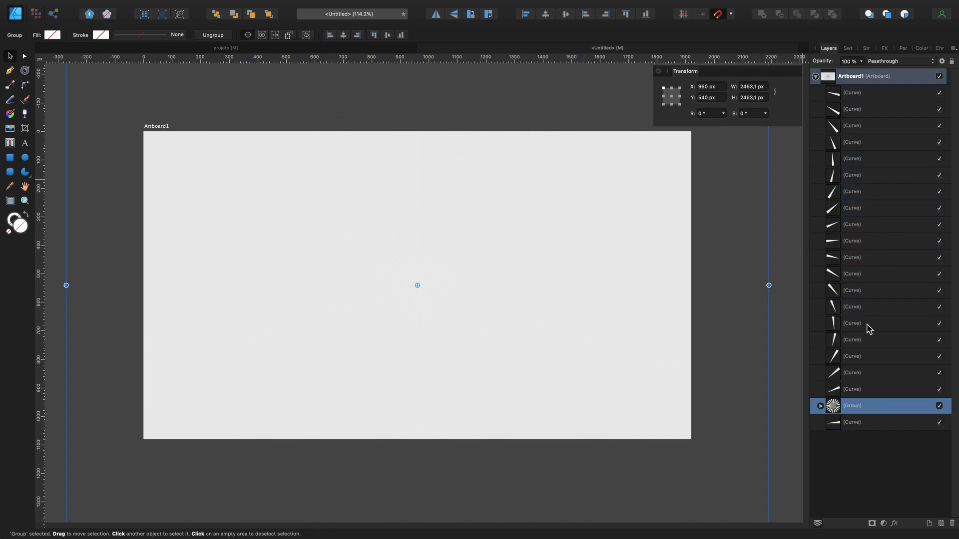
pyautogui.click(858, 389)
pyautogui.keyDown('shift'); pyautogui.click(862, 95); pyautogui.keyUp('shift')
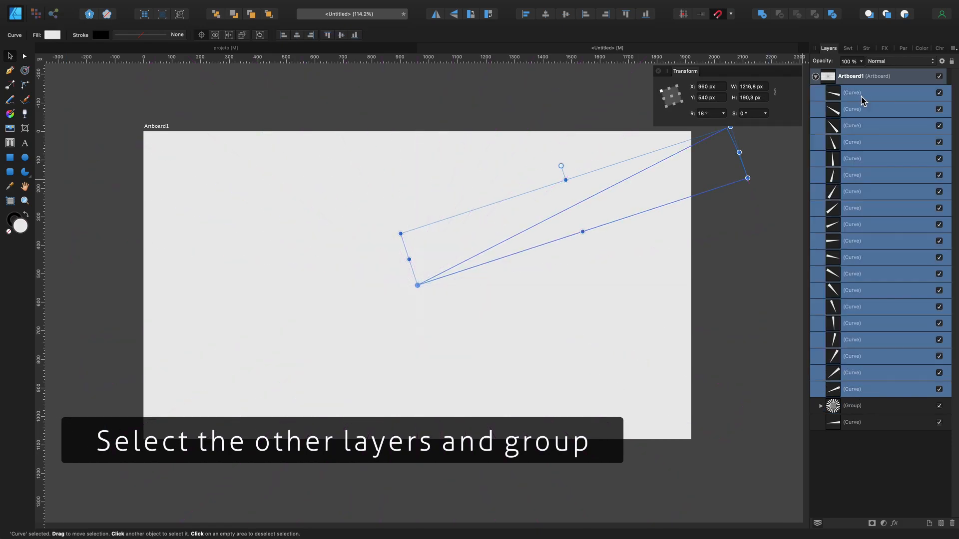
pyautogui.keyDown('super'); pyautogui.click(868, 426); pyautogui.keyUp('super')
pyautogui.rightClick(851, 174)
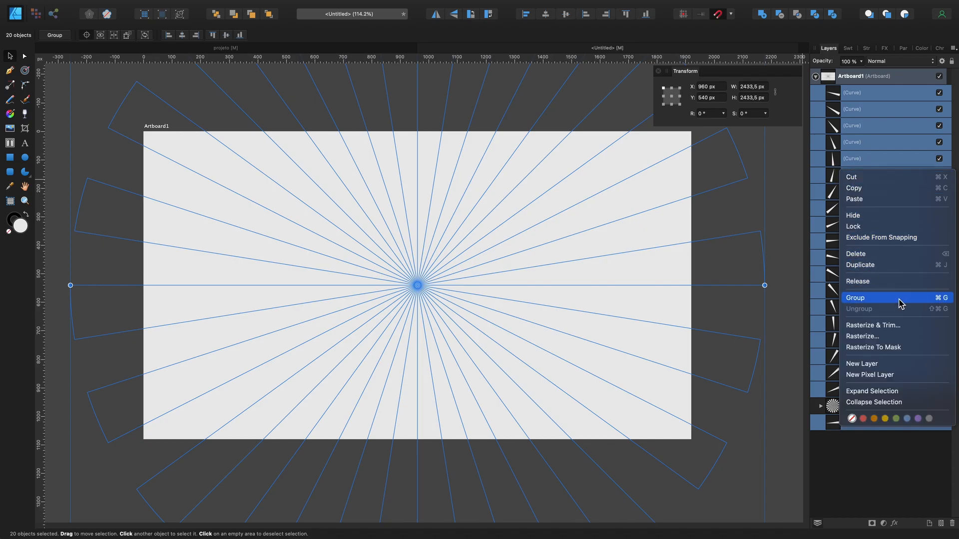
pyautogui.click(901, 298)
pyautogui.click(895, 295)
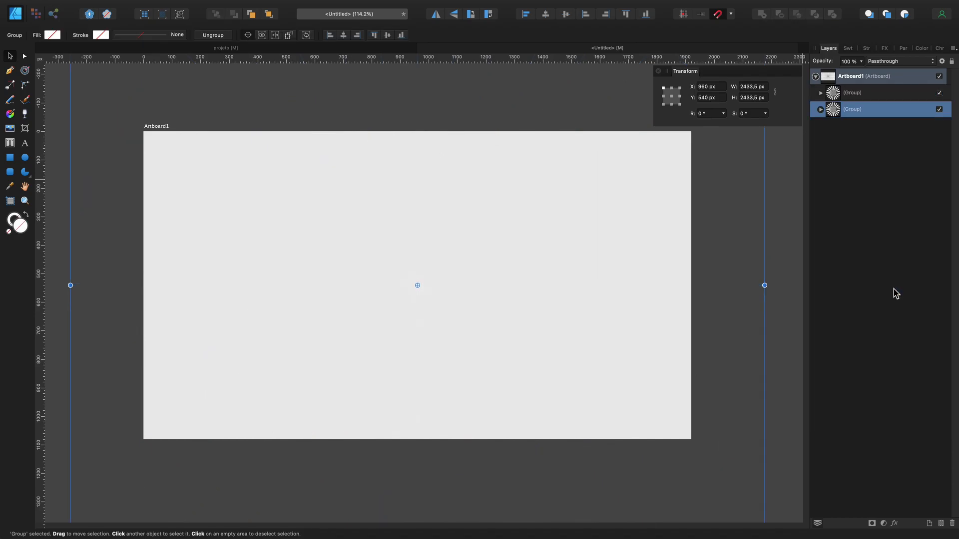
# Step: Fill the upper wedge group in the layer stack with black (#000000)
pyautogui.click(856, 95)
pyautogui.click(857, 113)
pyautogui.click(854, 97)
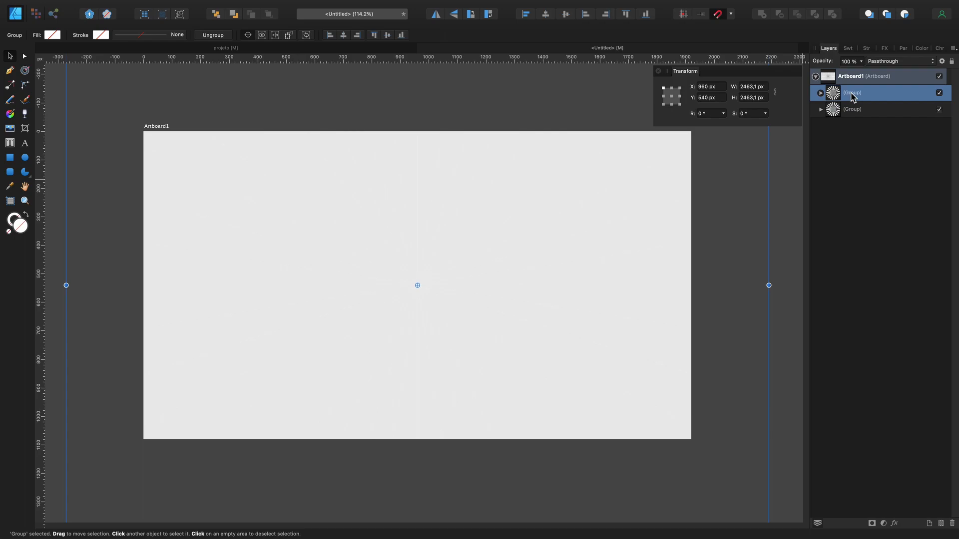
pyautogui.doubleClick(22, 228)
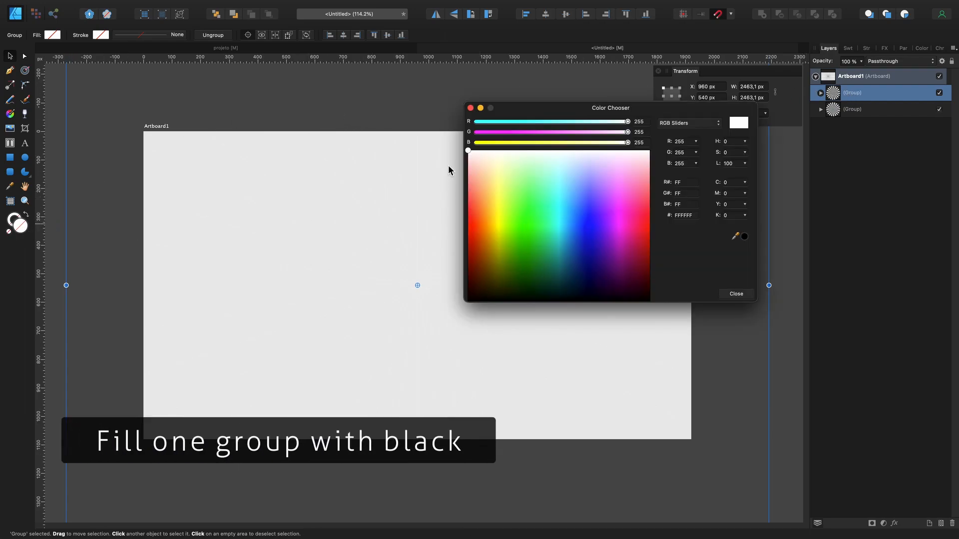
pyautogui.moveTo(469, 151); pyautogui.dragTo(463, 320)
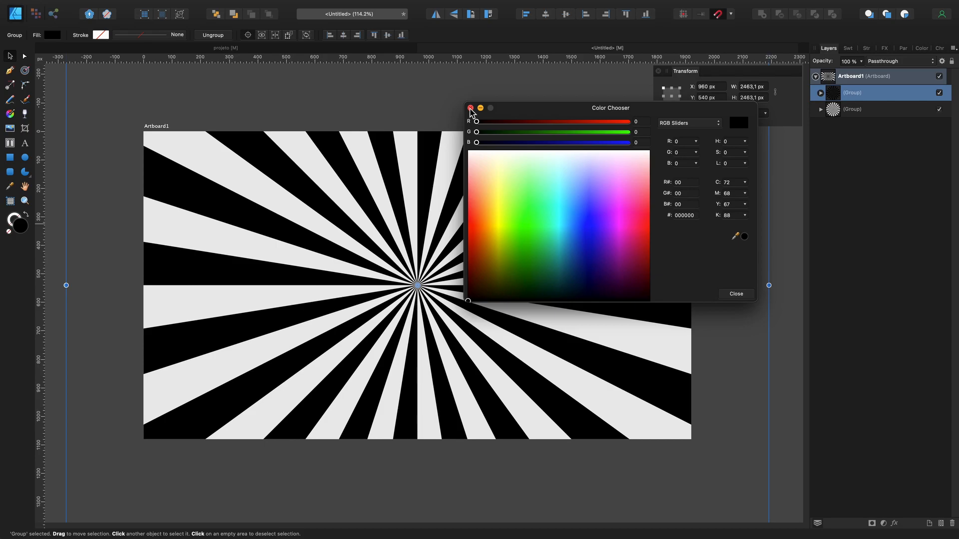
pyautogui.click(470, 108)
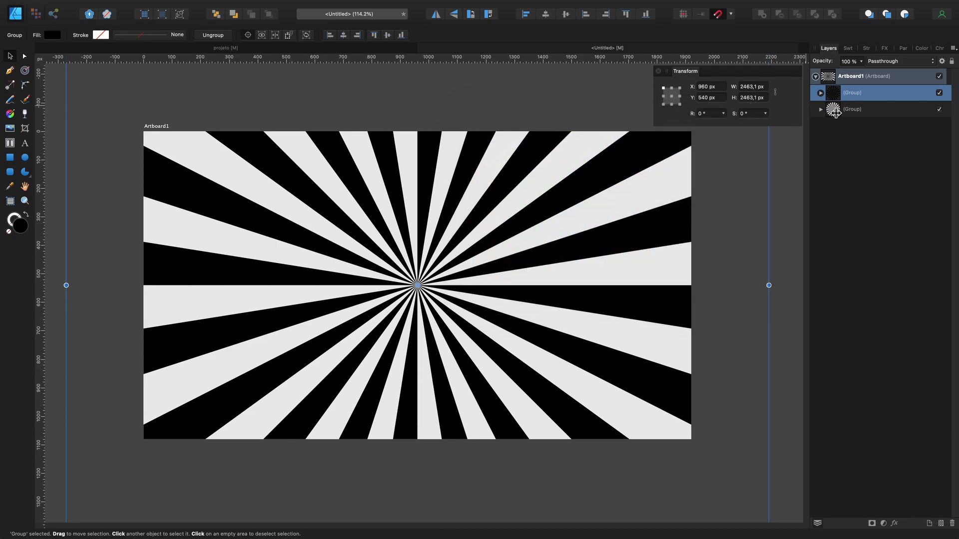
# Step: Fill the lower wedge group with white (#FFFFFF) and clear the selection
pyautogui.click(855, 111)
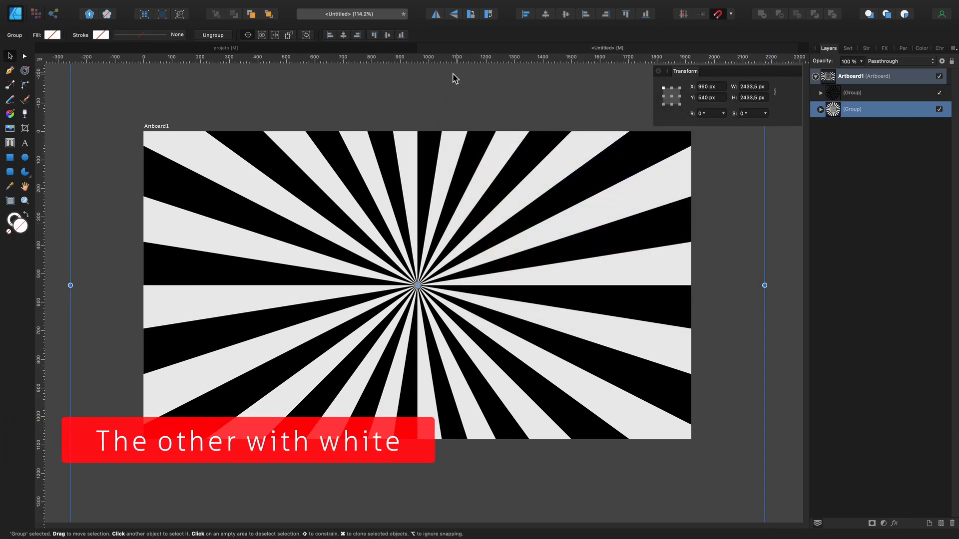
pyautogui.doubleClick(22, 230)
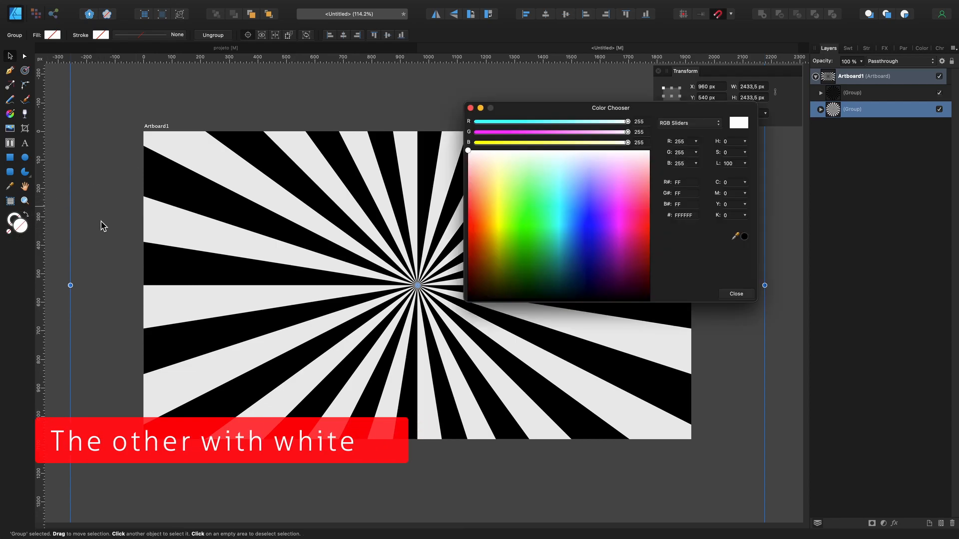
pyautogui.moveTo(470, 151)
pyautogui.mouseDown()
pyautogui.moveTo(475, 165)
pyautogui.moveTo(466, 143)
pyautogui.mouseUp()
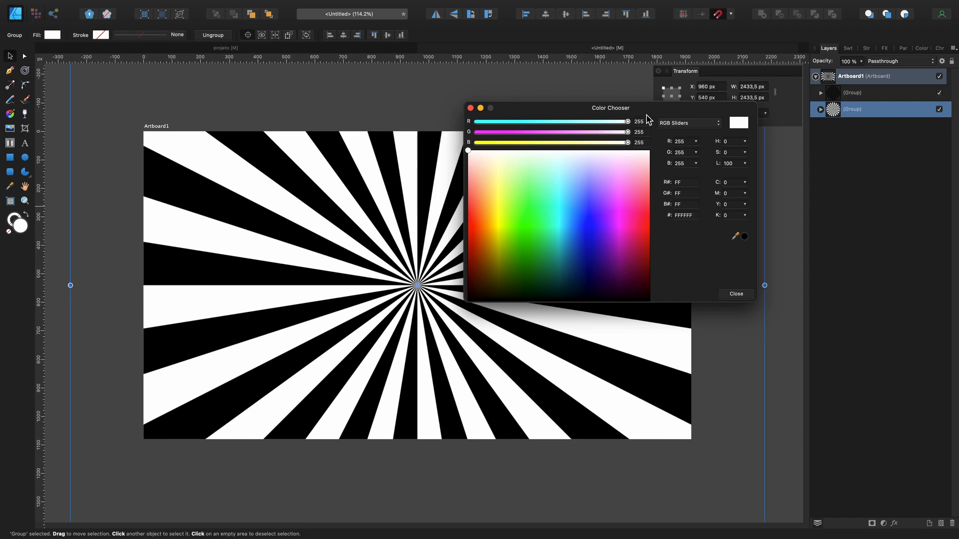
pyautogui.click(737, 294)
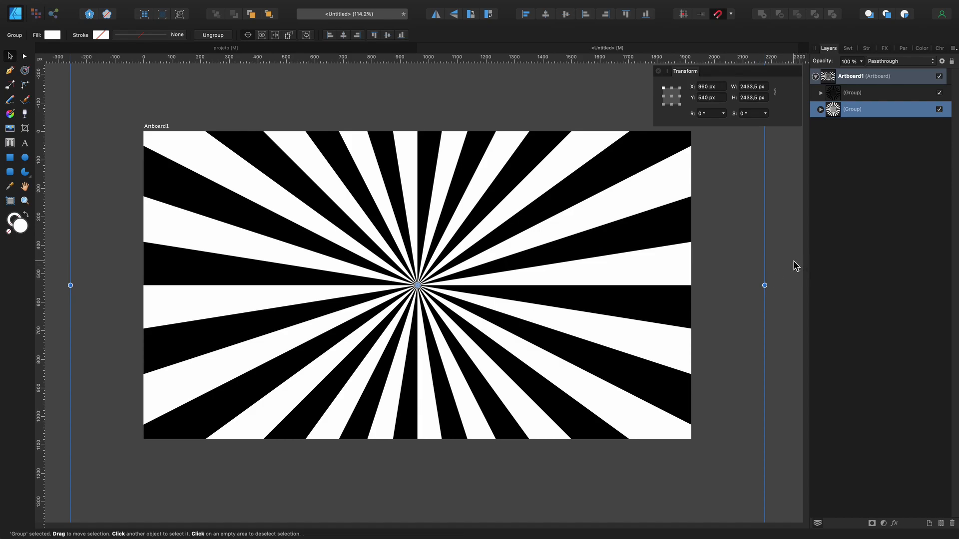
pyautogui.click(795, 265)
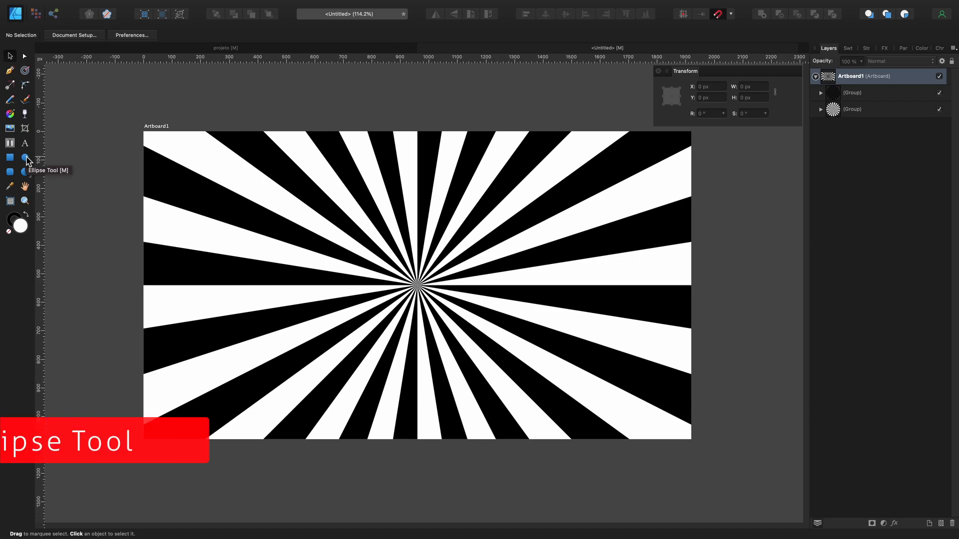
# Step: Draw a white circle about 72.5 px in diameter from the point where the rays meet, using the Ellipse Tool
pyautogui.click(25, 158)
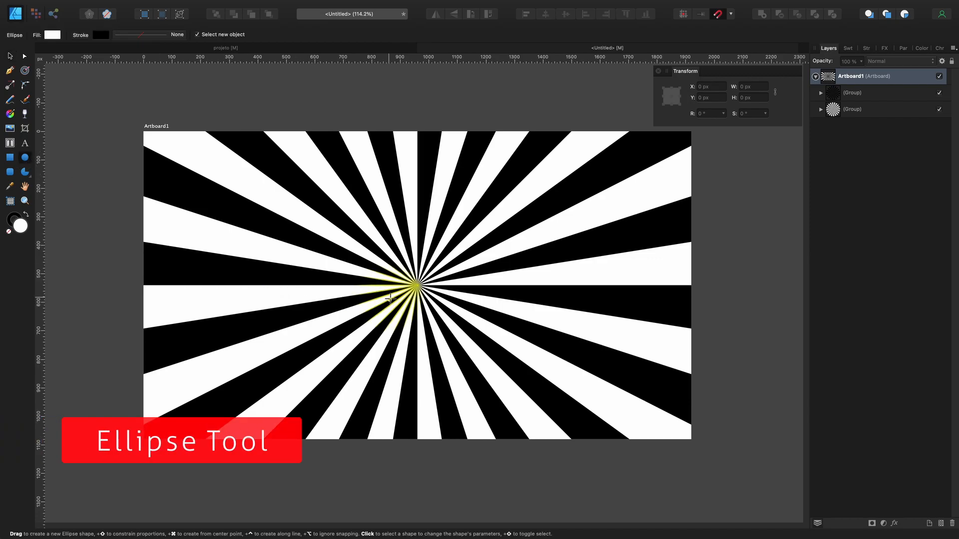
pyautogui.scroll(2, 417, 286)
pyautogui.scroll(3, 417, 285)
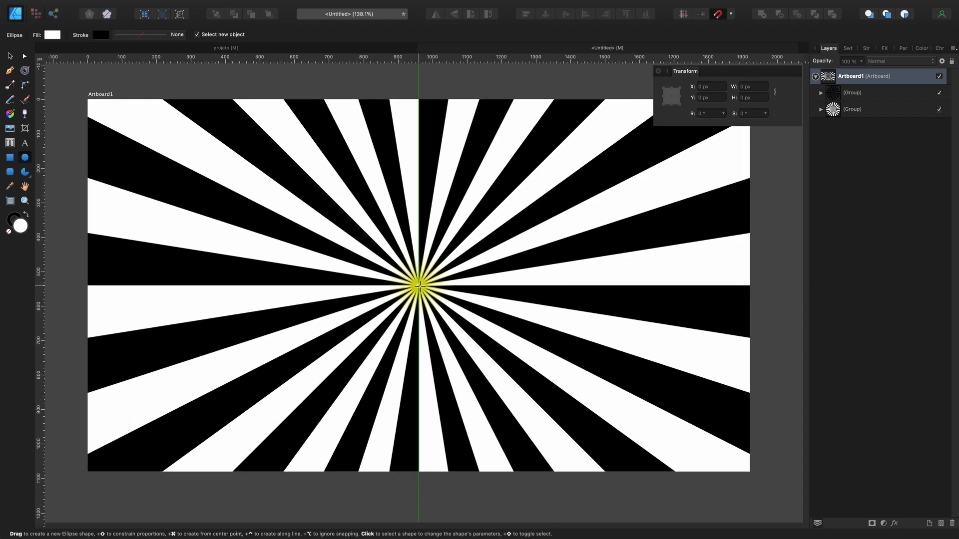
pyautogui.moveTo(418, 285); pyautogui.dragTo(437, 295)
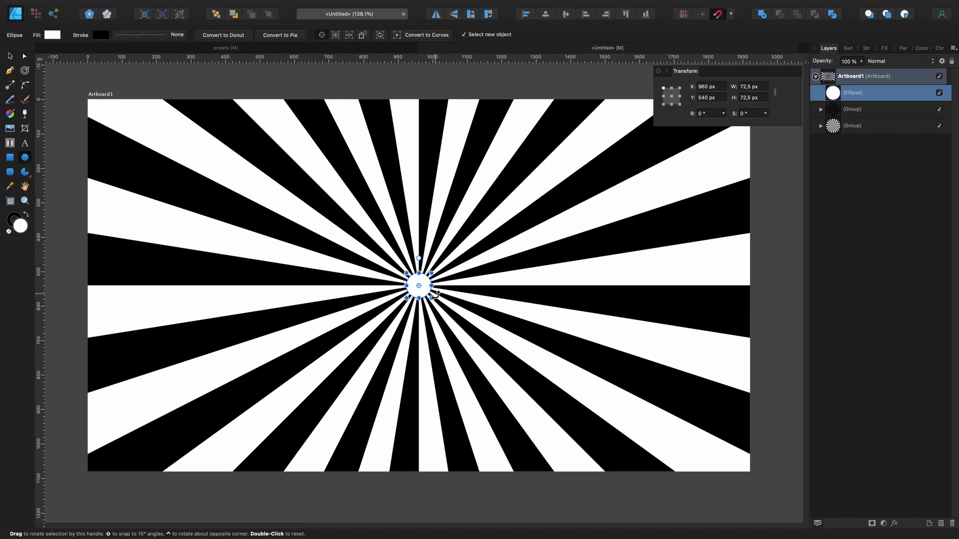
# Step: Draw a white rectangle about 695 × 541 px over the centre of the burst and set its blend mode to Contrast Negate
pyautogui.click(13, 158)
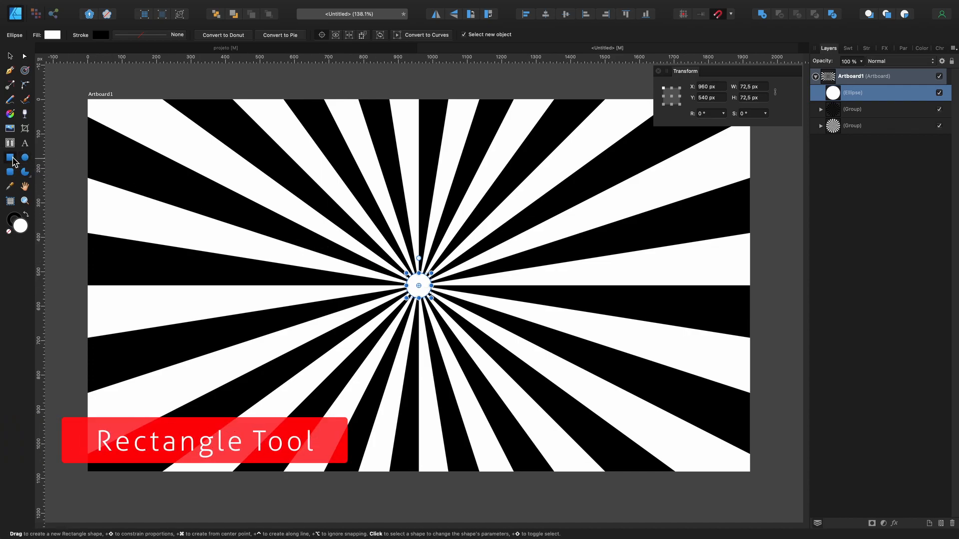
pyautogui.press('Escape')
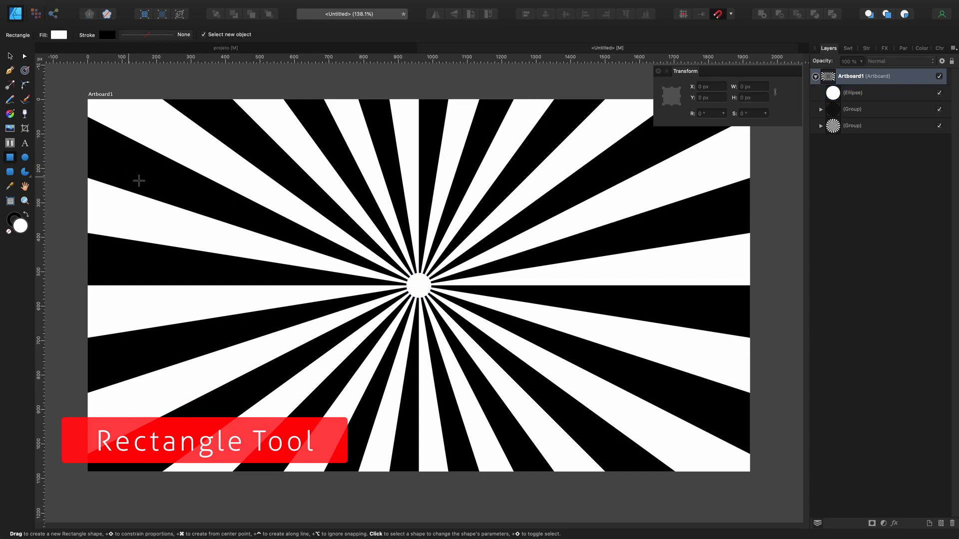
pyautogui.moveTo(249, 169); pyautogui.dragTo(489, 355)
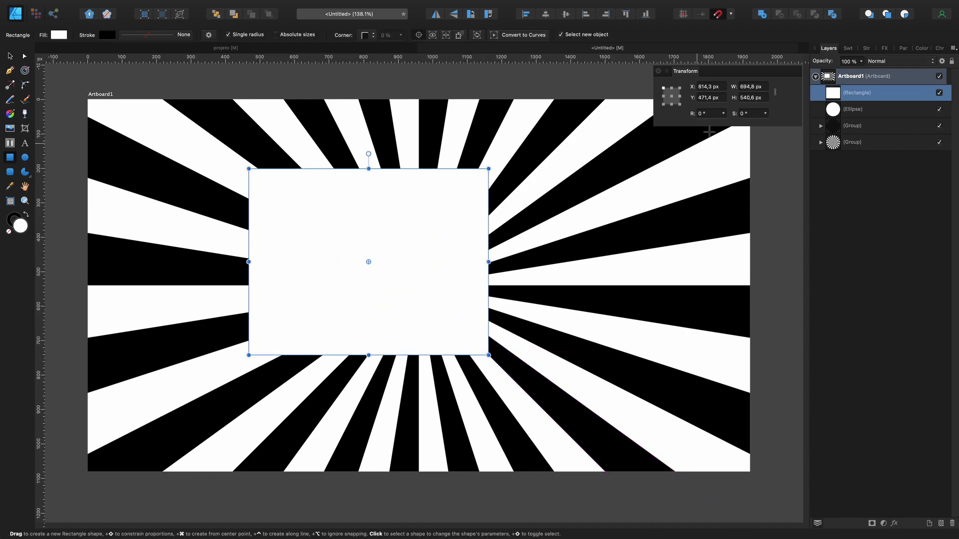
pyautogui.click(896, 62)
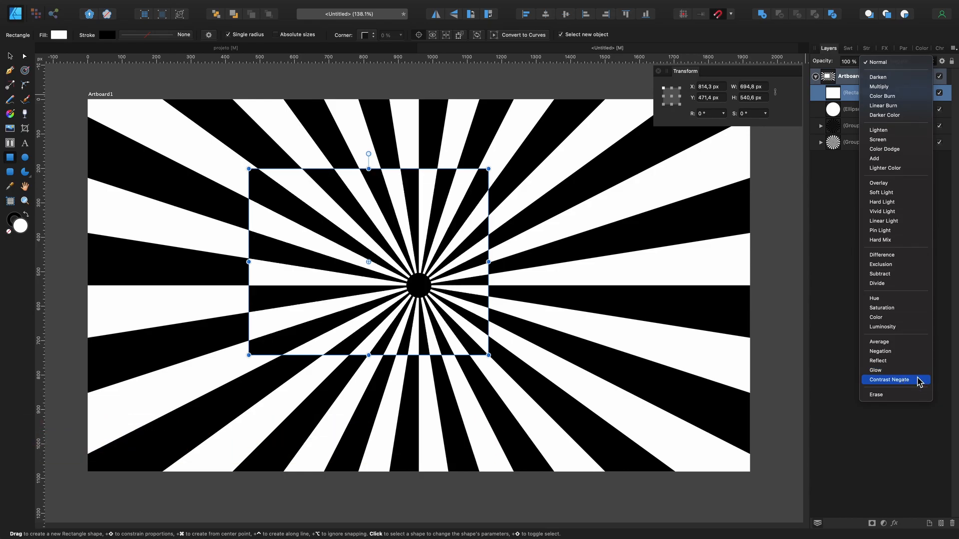
pyautogui.click(919, 381)
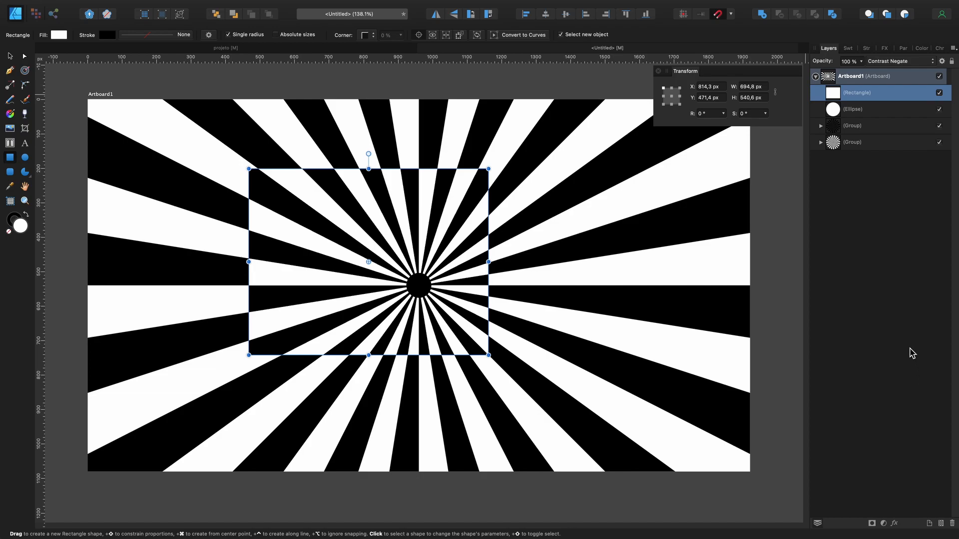
# Step: Add an Outer Shadow effect to the rectangle with a radius and offset of 7 px each
pyautogui.click(887, 49)
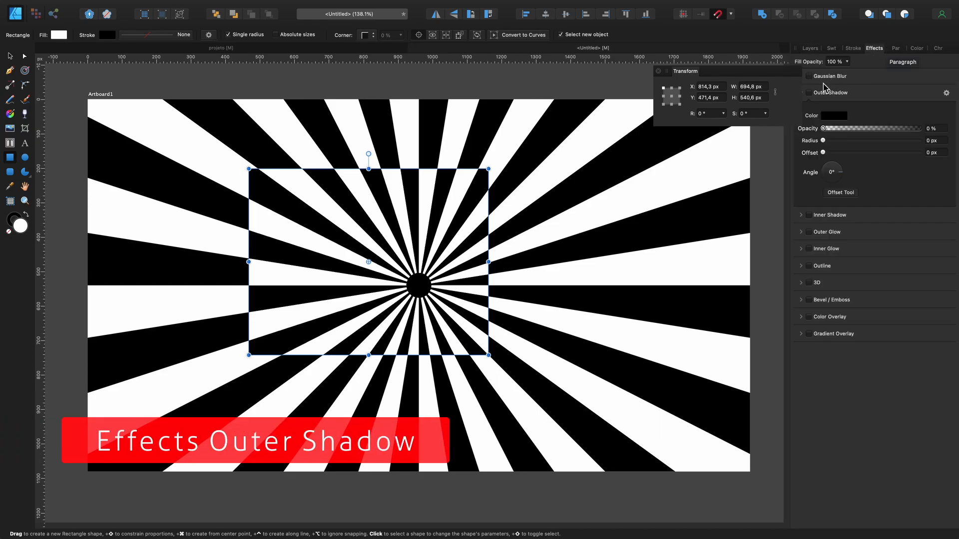
pyautogui.moveTo(777, 71); pyautogui.dragTo(756, 69)
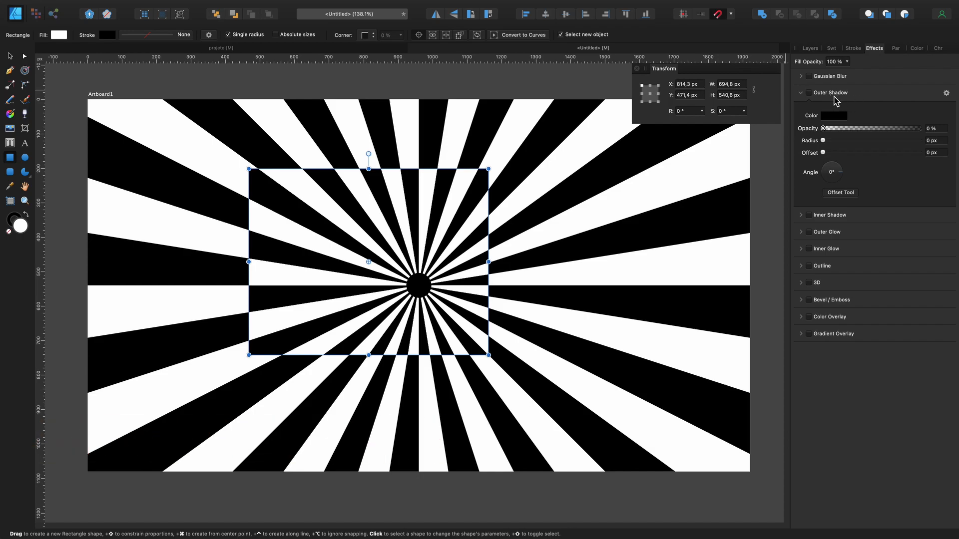
pyautogui.click(810, 93)
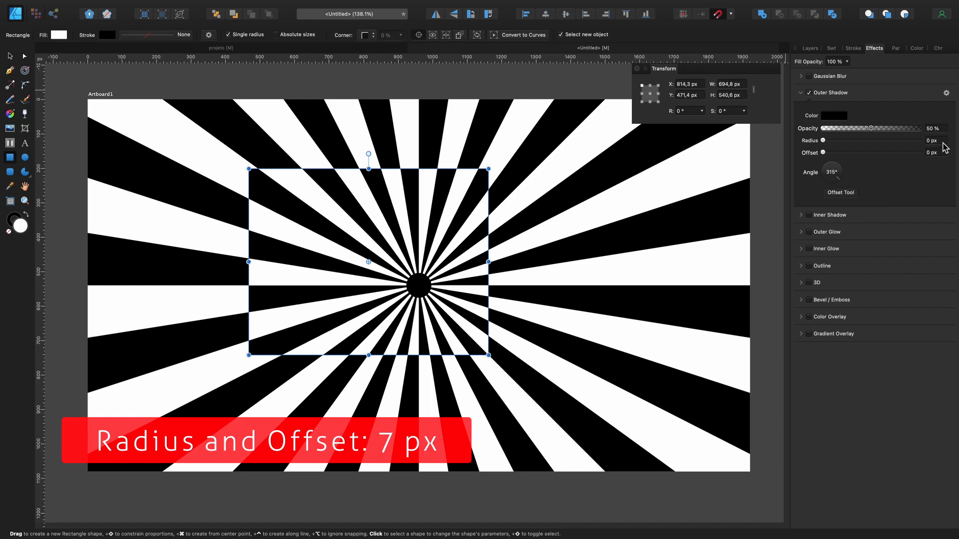
pyautogui.scroll(2, 942, 142)
pyautogui.scroll(1, 944, 146)
pyautogui.scroll(7, 942, 157)
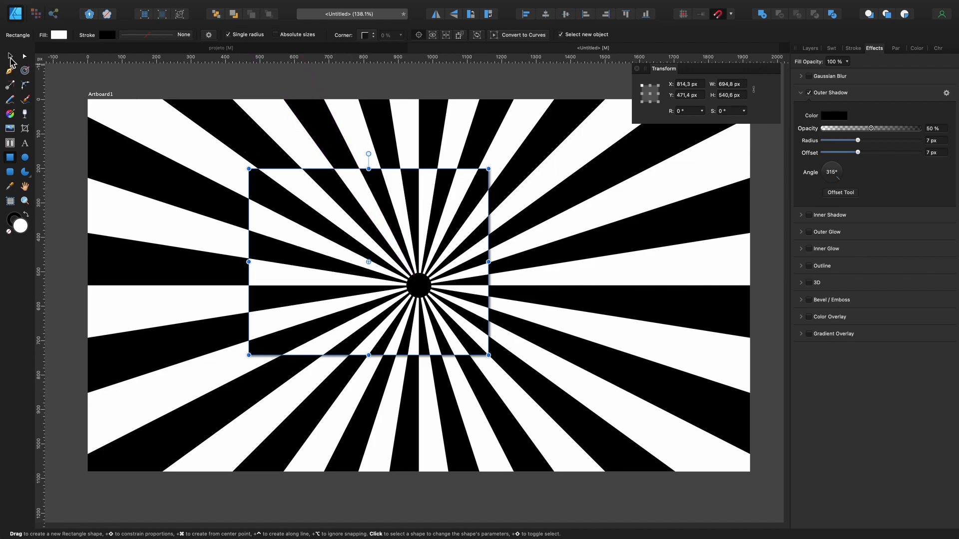
# Step: Place a copy of the rectangle diagonally below and right of the original, overlapping it, at about X 1177 px, Y 665 px
pyautogui.click(10, 57)
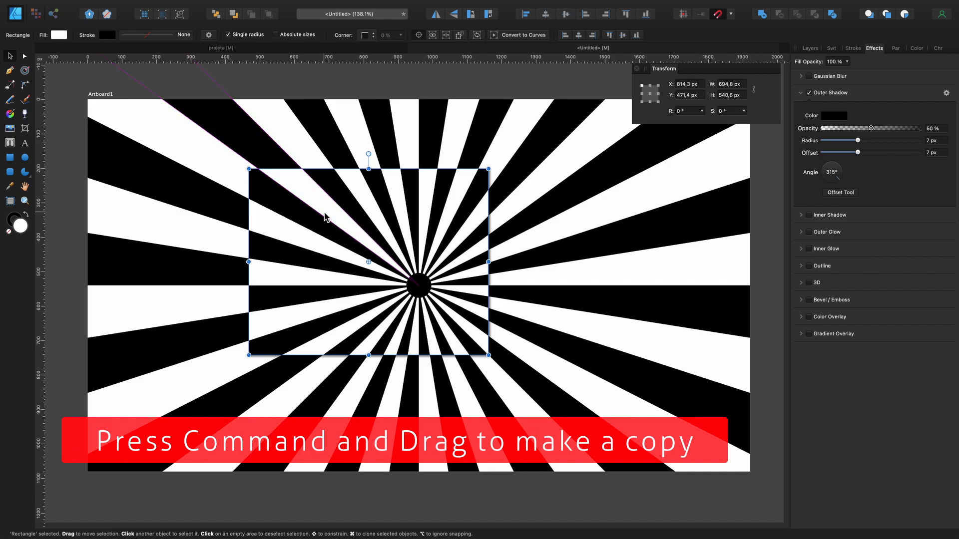
pyautogui.moveTo(325, 216); pyautogui.dragTo(450, 282)
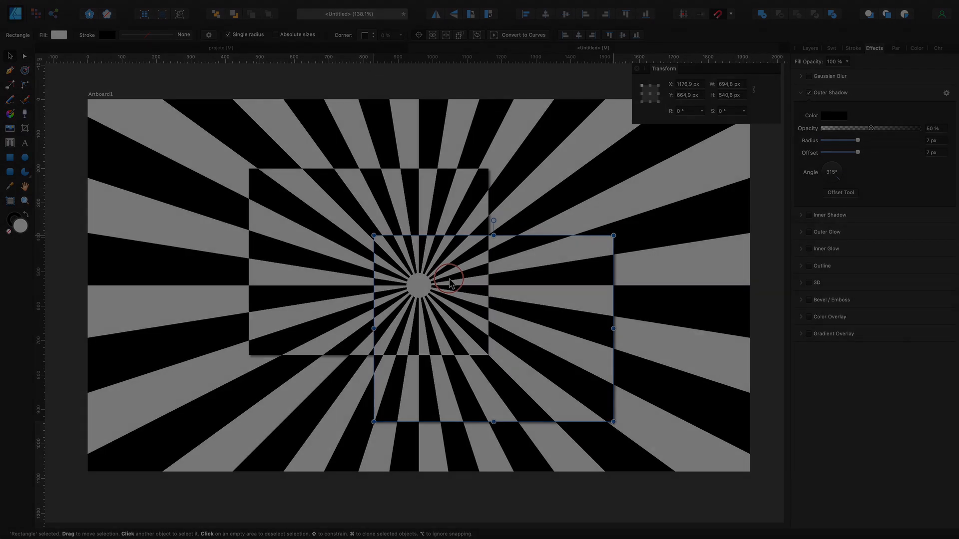